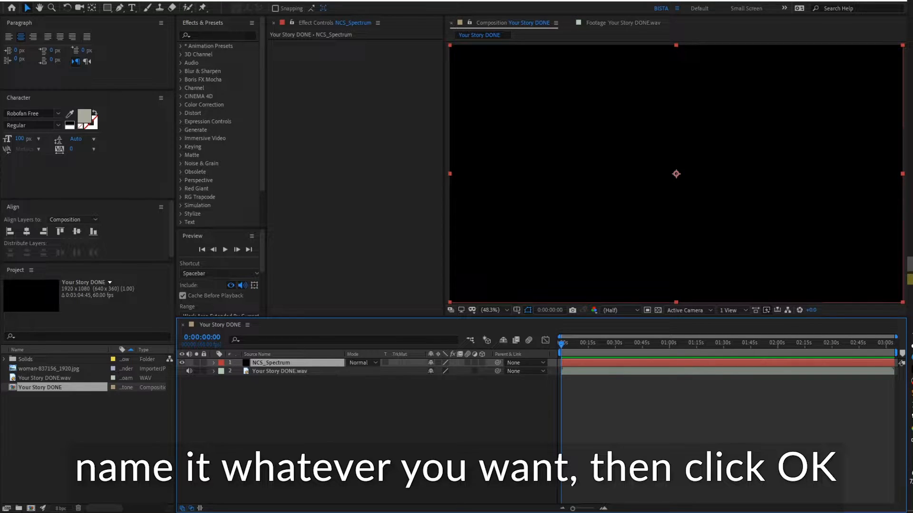
Step: Add the Trapcode Form effect to the NCS_Spectrum layer and switch its base form's Size mode to XYZ Individual
{"action": "type", "text": "for"}
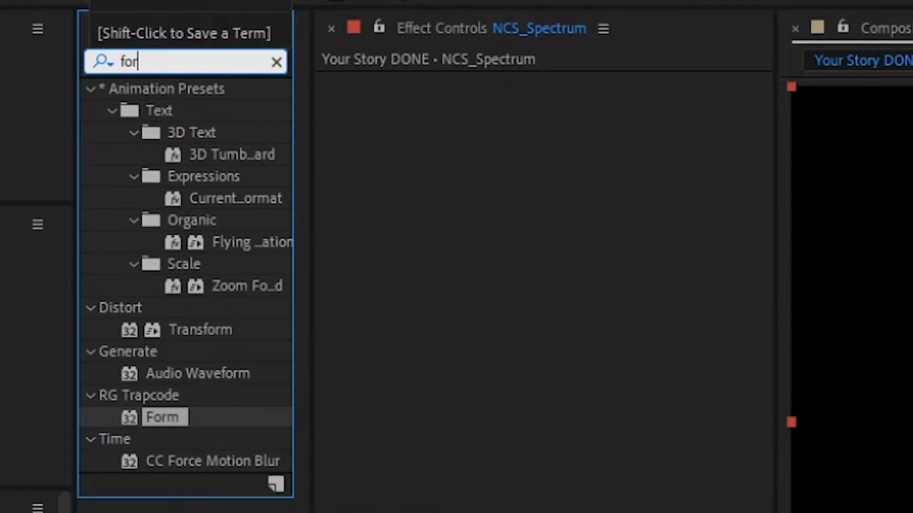
{"action": "type", "text": "m"}
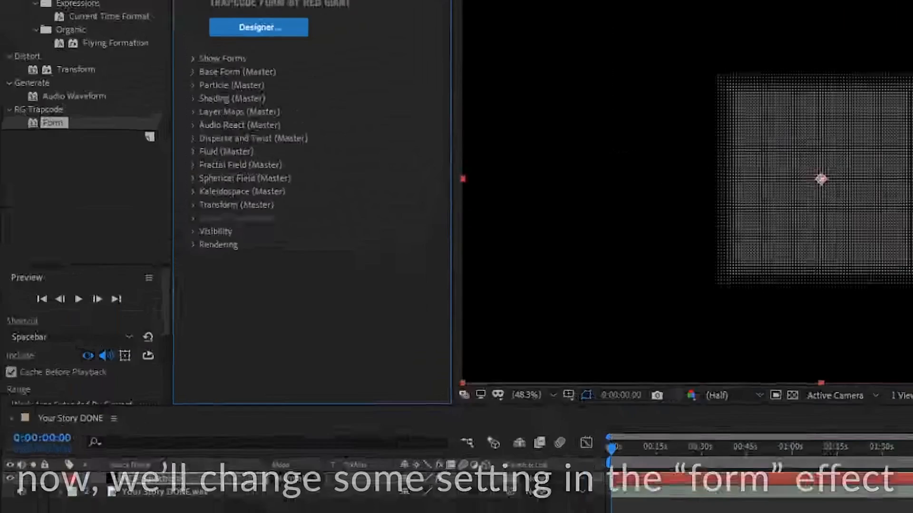
{"action": "left_click", "coordinate": [280, 107]}
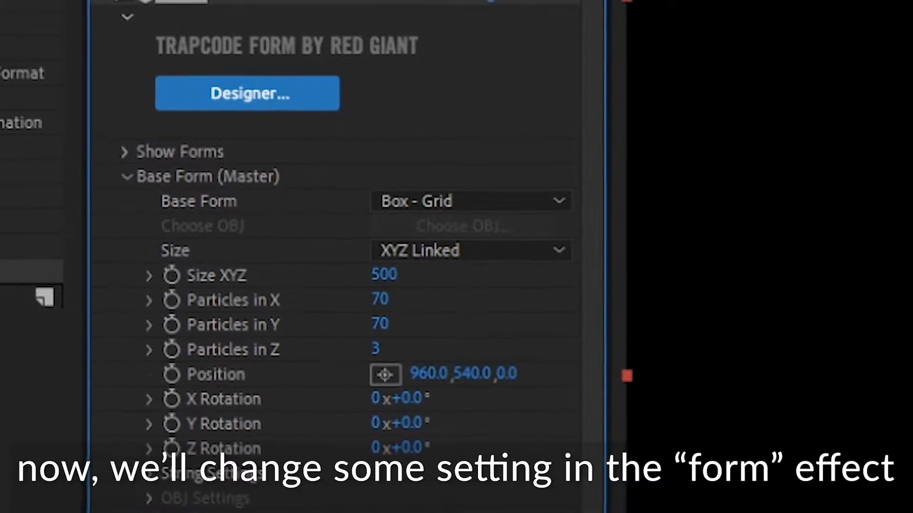
{"action": "left_click", "coordinate": [471, 250]}
{"action": "left_click", "coordinate": [478, 315]}
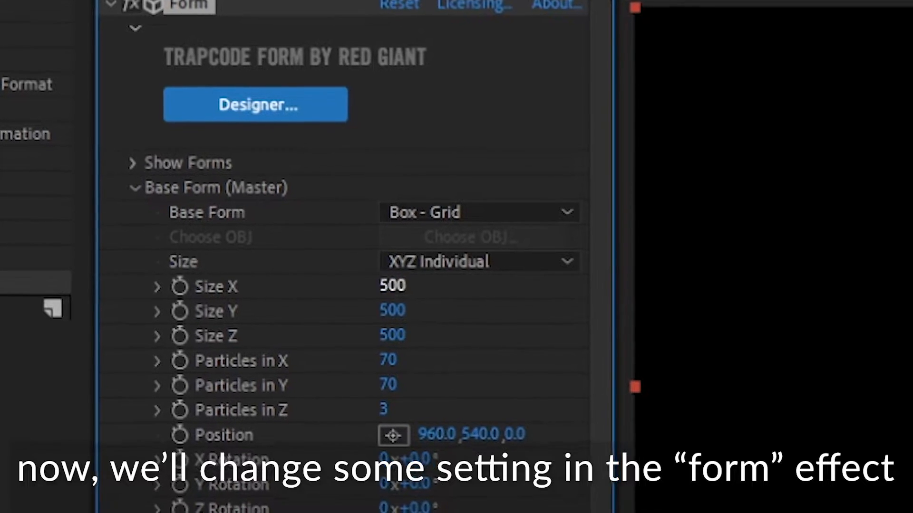
Step: Set the base form's Size X to 400, Size Y to 400 and Size Z to 200
{"action": "left_click", "coordinate": [393, 286]}
{"action": "type", "text": "400"}
{"action": "key", "text": "Tab"}
{"action": "type", "text": "400"}
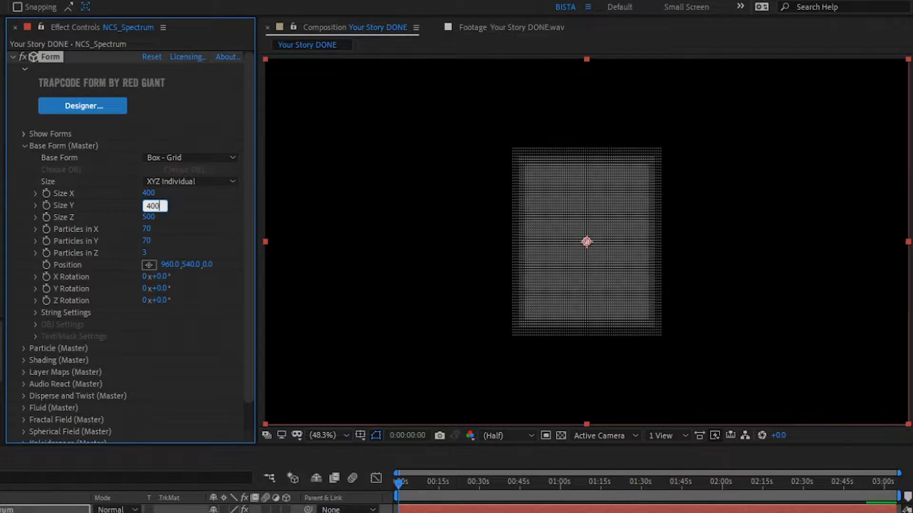
{"action": "key", "text": "Tab"}
{"action": "key", "text": "Return"}
{"action": "left_click", "coordinate": [148, 217]}
{"action": "type", "text": "200"}
{"action": "key", "text": "Return"}
Step: Set the base form's particles to 300 in X, 300 in Y and 1 in Z
{"action": "left_click", "coordinate": [146, 228]}
{"action": "type", "text": "300"}
{"action": "key", "text": "Tab"}
{"action": "type", "text": "300"}
{"action": "key", "text": "Tab"}
{"action": "type", "text": "1"}
{"action": "key", "text": "Return"}
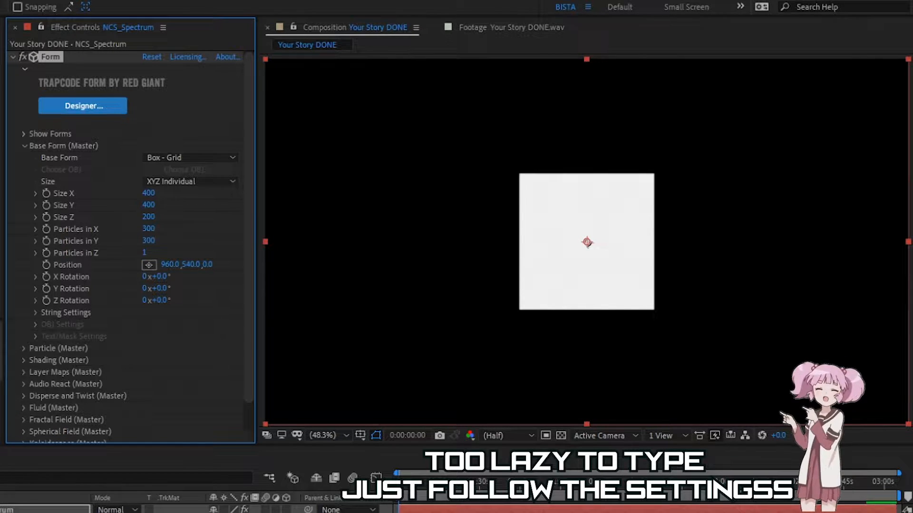
Step: Set the Radius of Sphere 1 in the Form effect's Spherical Field to 300
{"action": "left_click", "coordinate": [24, 146]}
{"action": "left_click", "coordinate": [23, 241]}
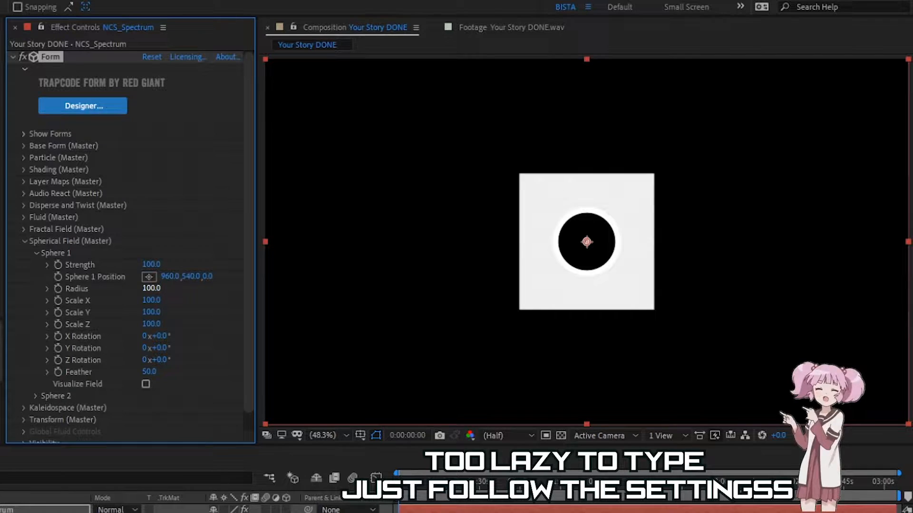
{"action": "left_click", "coordinate": [151, 289]}
{"action": "type", "text": "300"}
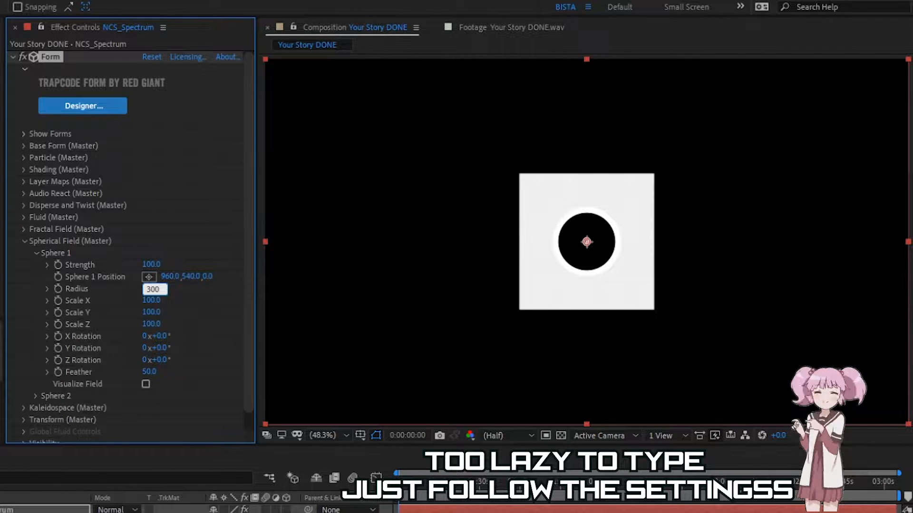
{"action": "key", "text": "Return"}
{"action": "left_click", "coordinate": [25, 241]}
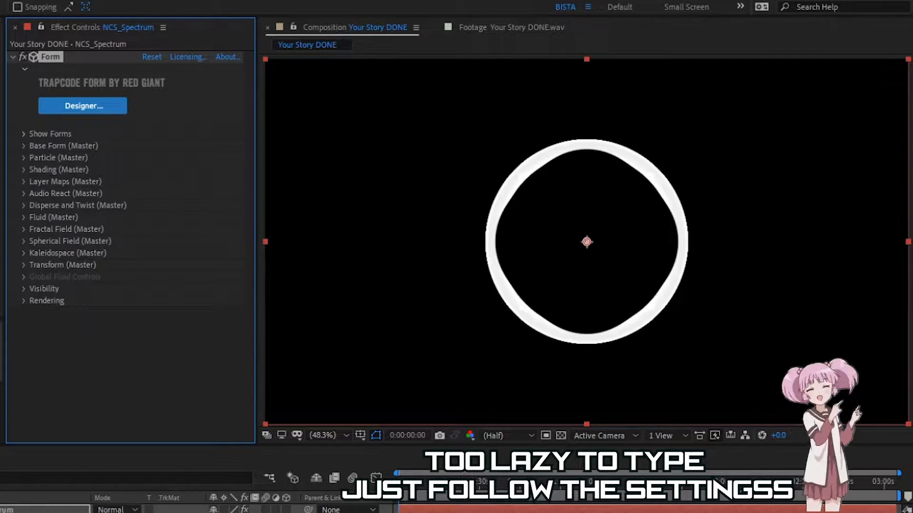
Step: Set both Affect Size and Affect Opacity in the Form effect's Fractal Field to 2
{"action": "left_click", "coordinate": [24, 229]}
{"action": "scroll", "coordinate": [128, 238], "scroll_direction": "down", "scroll_amount": 3}
{"action": "left_click", "coordinate": [144, 151]}
{"action": "type", "text": "2"}
{"action": "key", "text": "Return"}
{"action": "left_click", "coordinate": [145, 163]}
{"action": "type", "text": "2"}
{"action": "key", "text": "Return"}
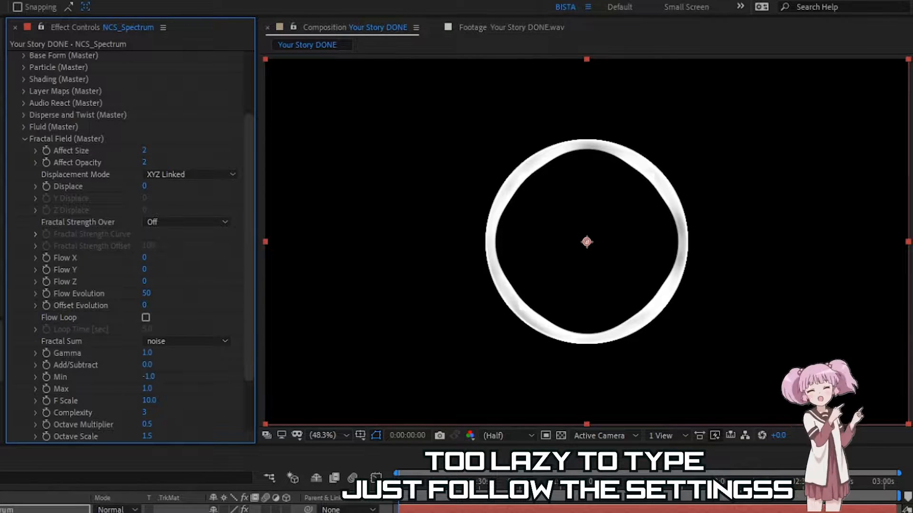
Step: Set the Fractal Field's Displace to 100 and move the current time to about 0:00:44:27
{"action": "left_click", "coordinate": [145, 186]}
{"action": "type", "text": "100"}
{"action": "key", "text": "Return"}
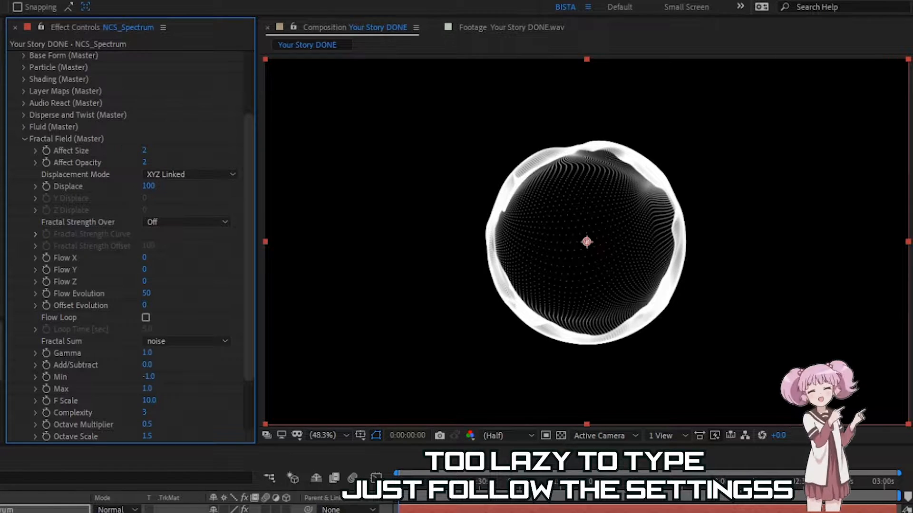
{"action": "left_click_drag", "start_coordinate": [498, 485], "coordinate": [519, 485]}
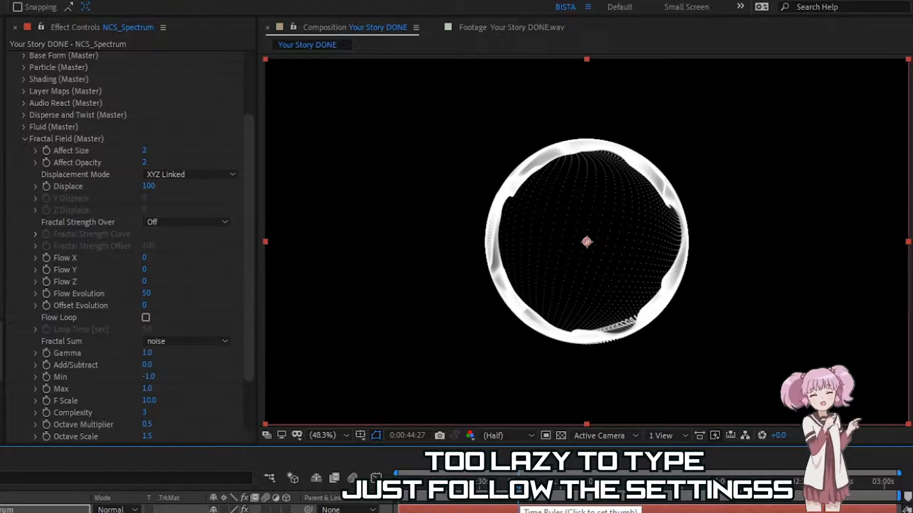
{"action": "left_click", "coordinate": [24, 139]}
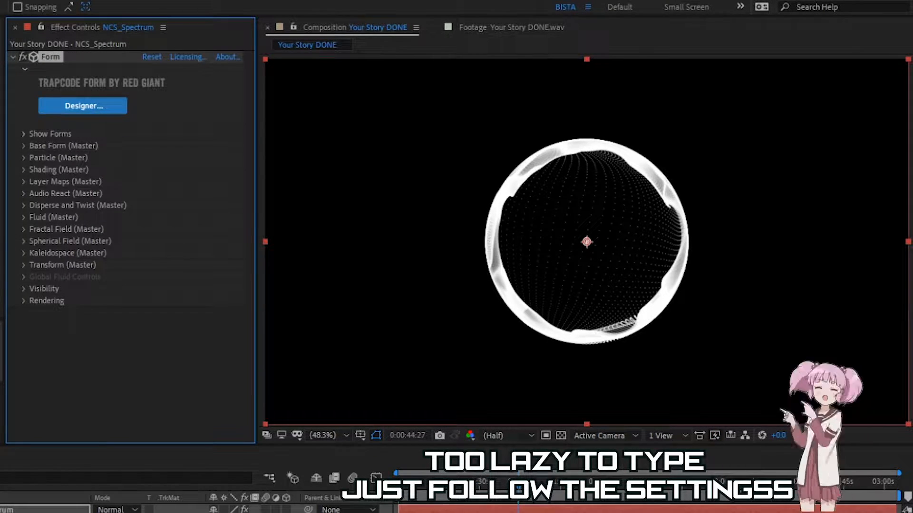
Step: Assign the Your Story DONE.wav layer as the Form effect's Audio React audio layer
{"action": "left_click", "coordinate": [24, 193]}
{"action": "left_click", "coordinate": [165, 205]}
{"action": "left_click", "coordinate": [224, 257]}
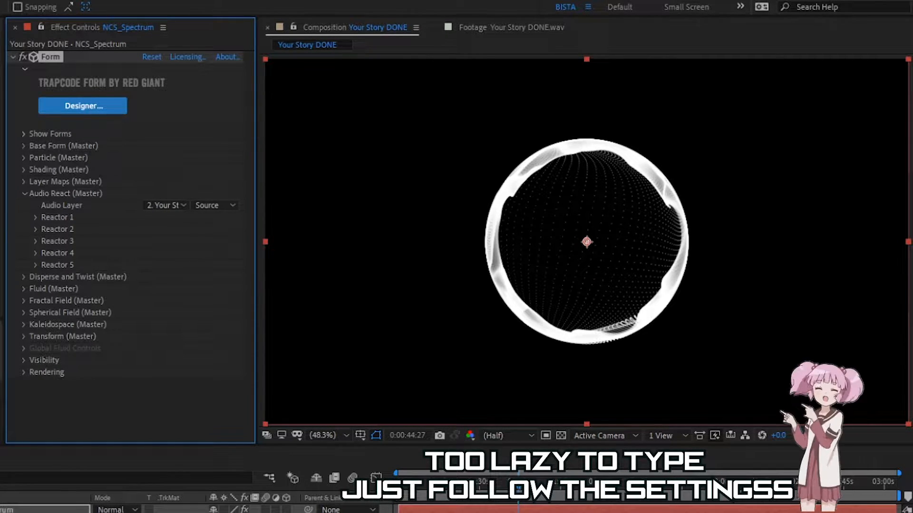
{"action": "left_click", "coordinate": [25, 194]}
Step: Map Audio React's Reactor 1 to Fractal with a Strength of 50 and preview the animation
{"action": "left_click", "coordinate": [23, 230]}
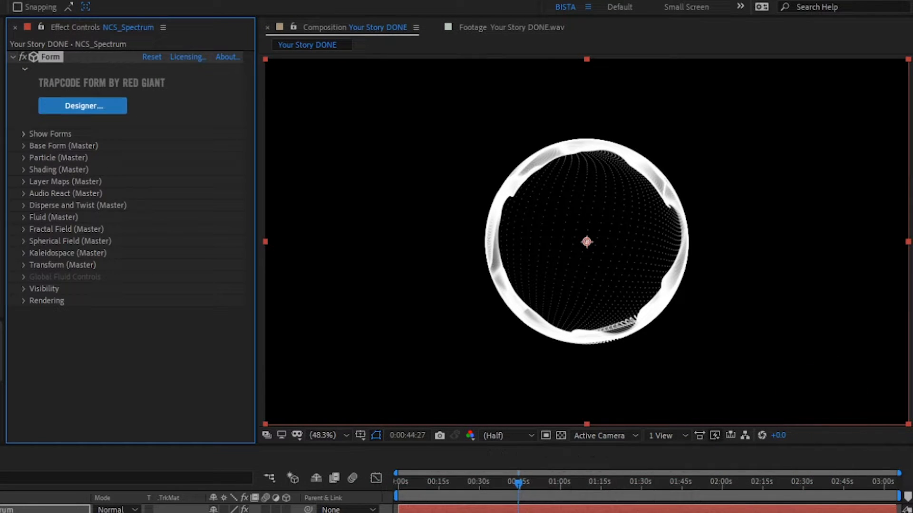
{"action": "left_click", "coordinate": [190, 229]}
{"action": "left_click", "coordinate": [190, 260]}
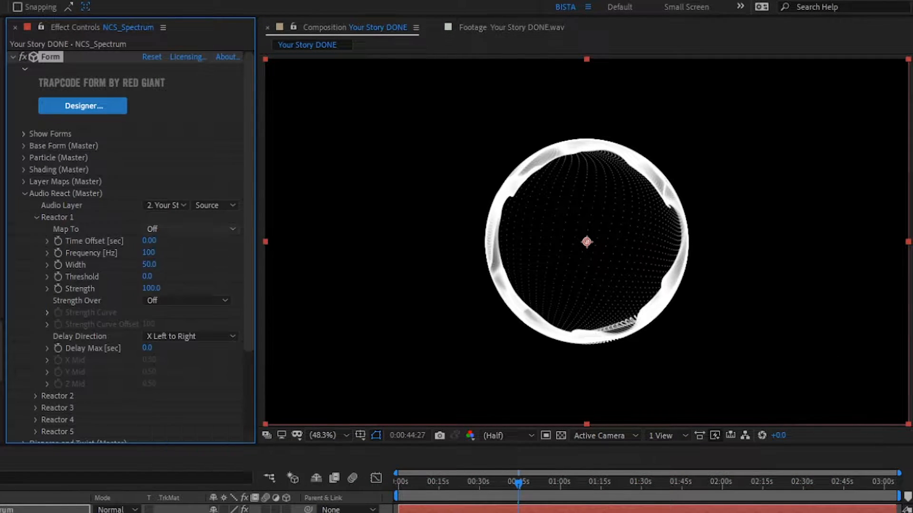
{"action": "left_click", "coordinate": [151, 289]}
{"action": "type", "text": "50"}
{"action": "key", "text": "Return"}
{"action": "key", "text": "KP_0"}
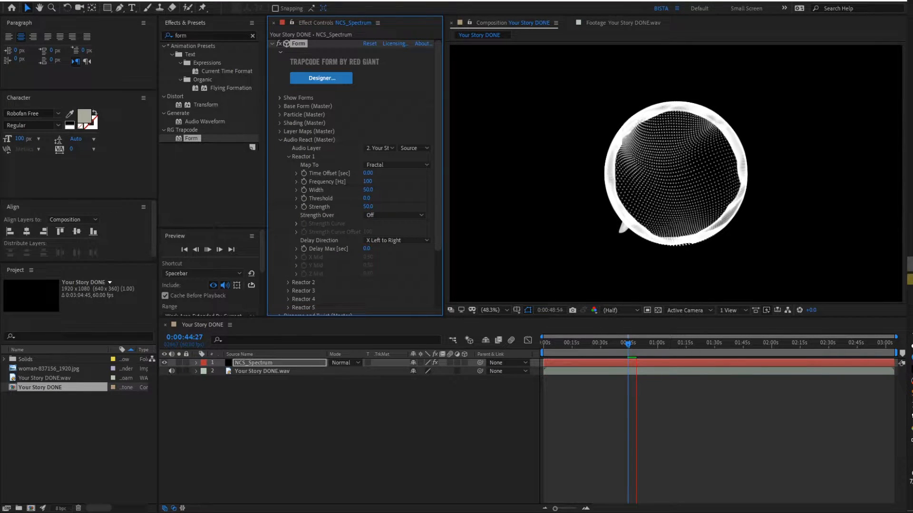
{"action": "key", "text": "space"}
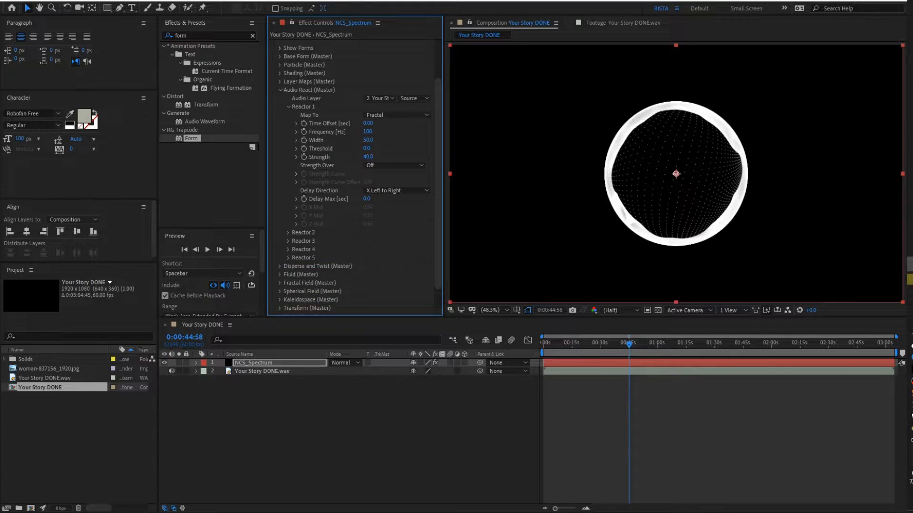
Step: Map Reactor 2 to Sphere 1 Size with a Strength of 50 and preview the audio reaction
{"action": "left_click", "coordinate": [288, 232]}
{"action": "scroll", "coordinate": [287, 232], "scroll_direction": "down", "scroll_amount": 2}
{"action": "left_click", "coordinate": [397, 201]}
{"action": "left_click", "coordinate": [215, 445]}
{"action": "left_click", "coordinate": [171, 356]}
{"action": "type", "text": "50"}
{"action": "key", "text": "Return"}
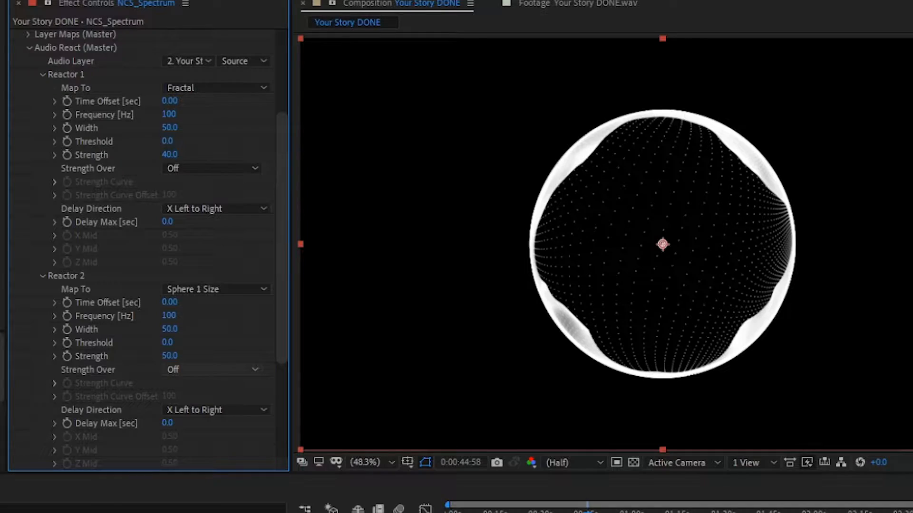
{"action": "key", "text": "space"}
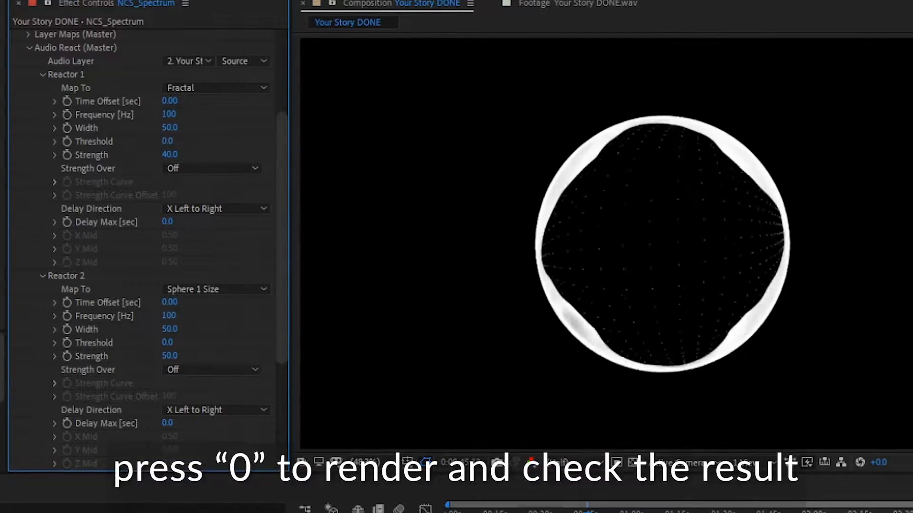
{"action": "key", "text": "space"}
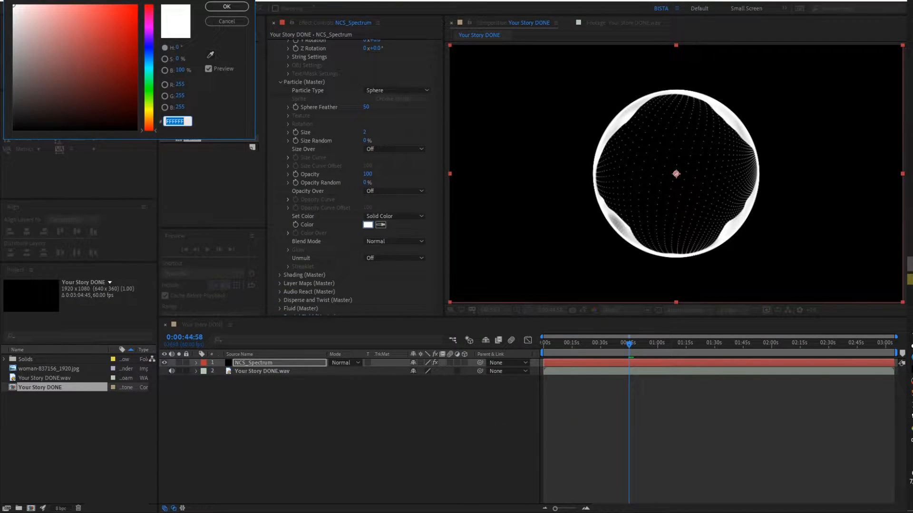
Step: Change the Form particles' solid color to bright blue, 12BAEA
{"action": "left_click", "coordinate": [367, 224]}
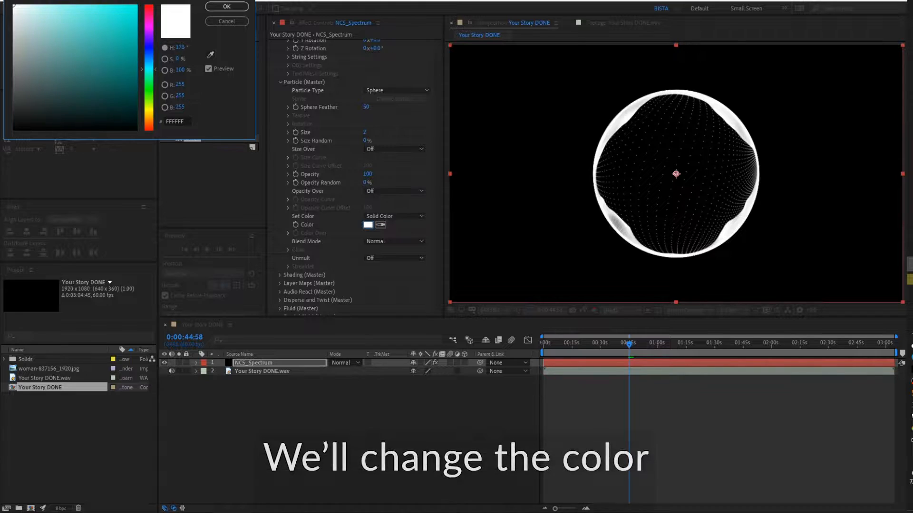
{"action": "left_click_drag", "start_coordinate": [149, 69], "coordinate": [149, 63]}
{"action": "left_click", "coordinate": [127, 15]}
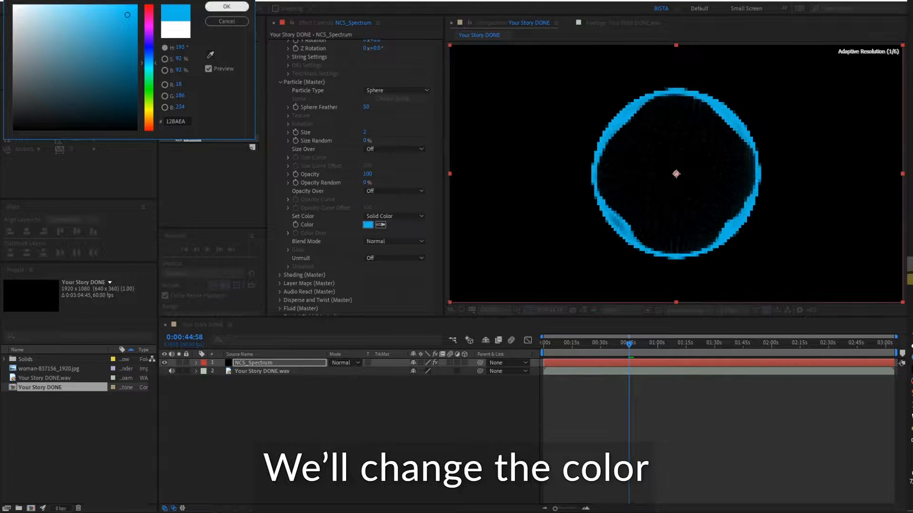
{"action": "left_click", "coordinate": [227, 7]}
Step: Find the Stylize Glow effect and apply it to the NCS_Spectrum layer
{"action": "left_click", "coordinate": [252, 35]}
{"action": "left_click", "coordinate": [210, 36]}
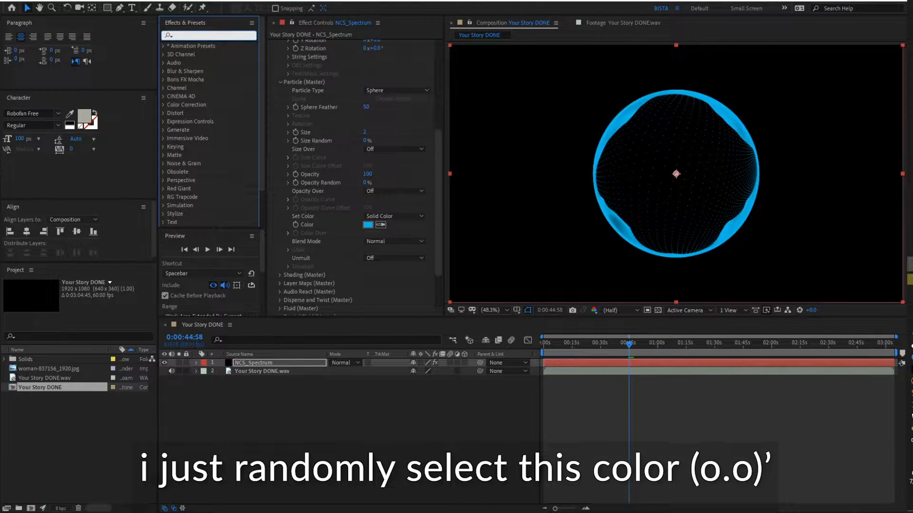
{"action": "scroll", "coordinate": [356, 176], "scroll_direction": "up", "scroll_amount": 5}
{"action": "left_click", "coordinate": [279, 106]}
{"action": "left_click", "coordinate": [280, 114]}
{"action": "left_click", "coordinate": [210, 36]}
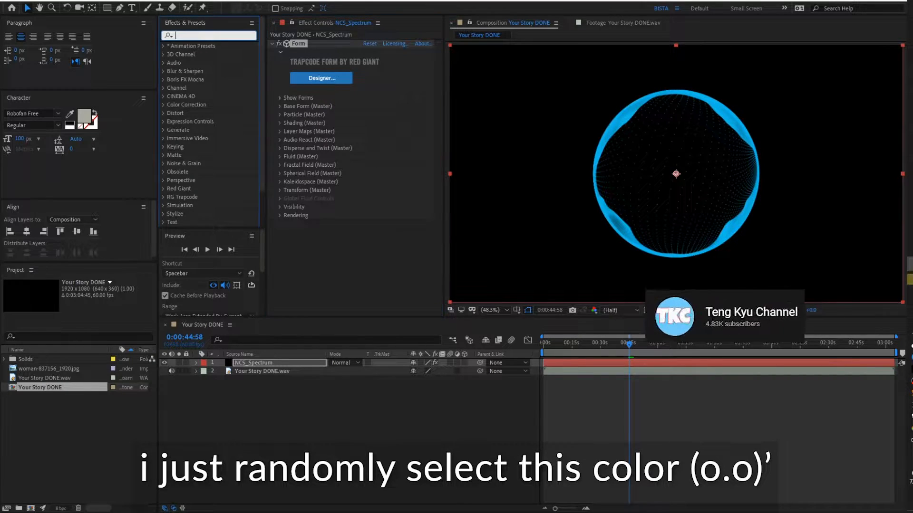
{"action": "type", "text": "glow"}
{"action": "double_click", "coordinate": [200, 113]}
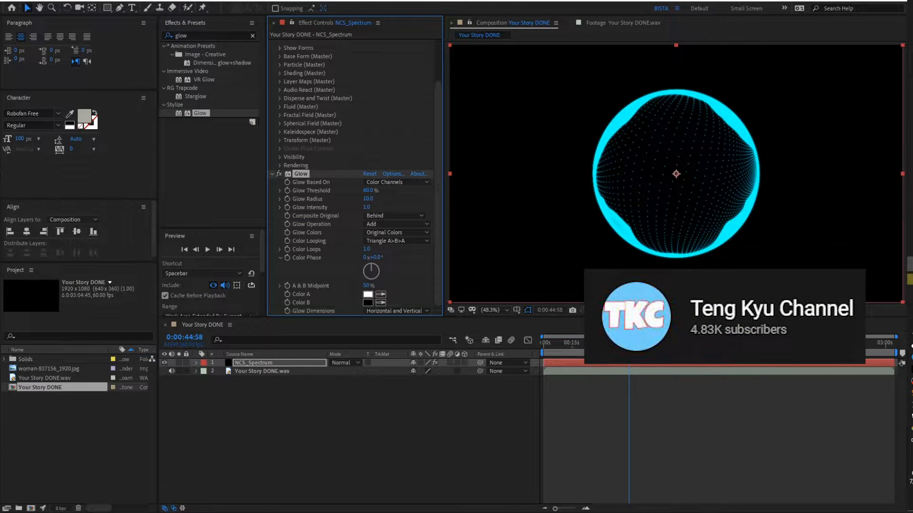
Step: Set the Glow effect's Threshold to 50% and its Radius to 50
{"action": "left_click_drag", "start_coordinate": [368, 191], "coordinate": [369, 190]}
{"action": "left_click", "coordinate": [368, 190]}
{"action": "type", "text": "30"}
{"action": "key", "text": "Return"}
{"action": "left_click", "coordinate": [368, 199]}
{"action": "type", "text": "50"}
{"action": "key", "text": "Return"}
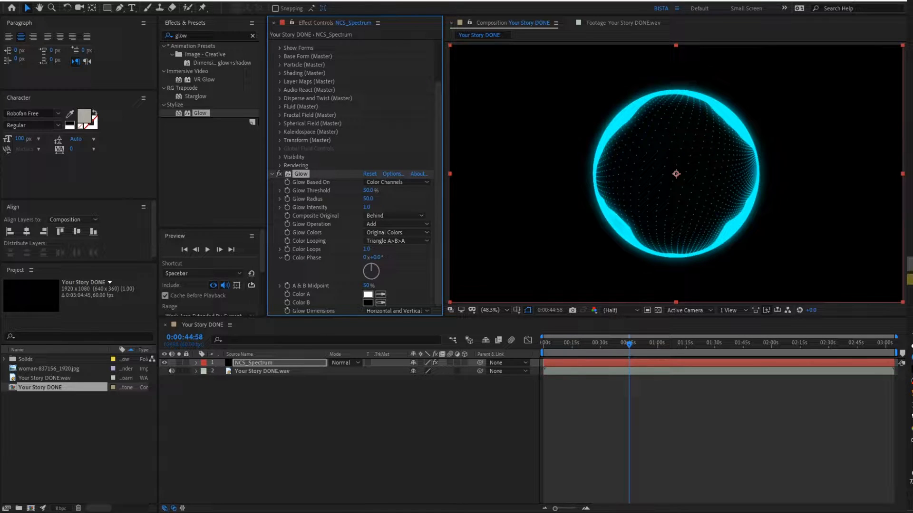
Step: Try a Glow Intensity of 10 on the spectrum's Glow effect
{"action": "left_click", "coordinate": [367, 208]}
{"action": "type", "text": "10"}
{"action": "key", "text": "Return"}
{"action": "left_click", "coordinate": [368, 207]}
{"action": "key", "text": "Return"}
Step: Place the image woman-837156_1920.jpg in the composition beneath all other layers
{"action": "left_click", "coordinate": [272, 174]}
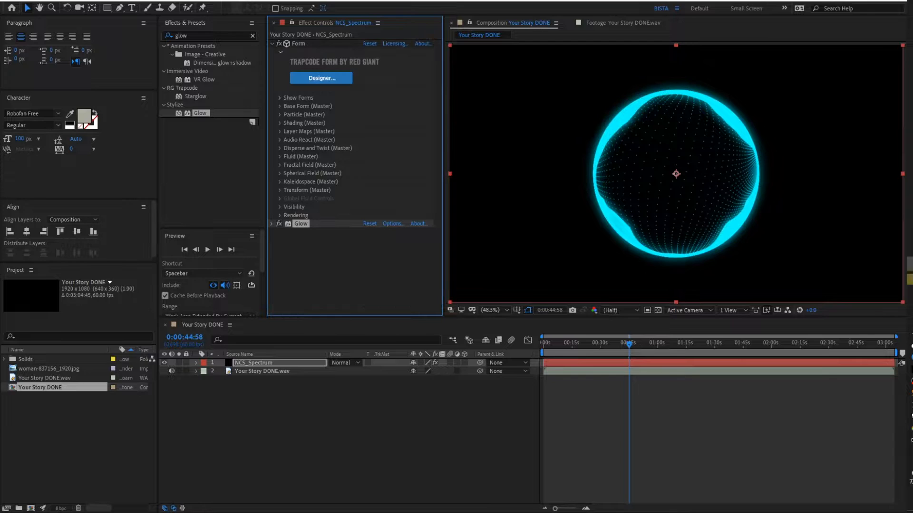
{"action": "left_click", "coordinate": [323, 428]}
{"action": "left_click_drag", "start_coordinate": [50, 368], "coordinate": [170, 381]}
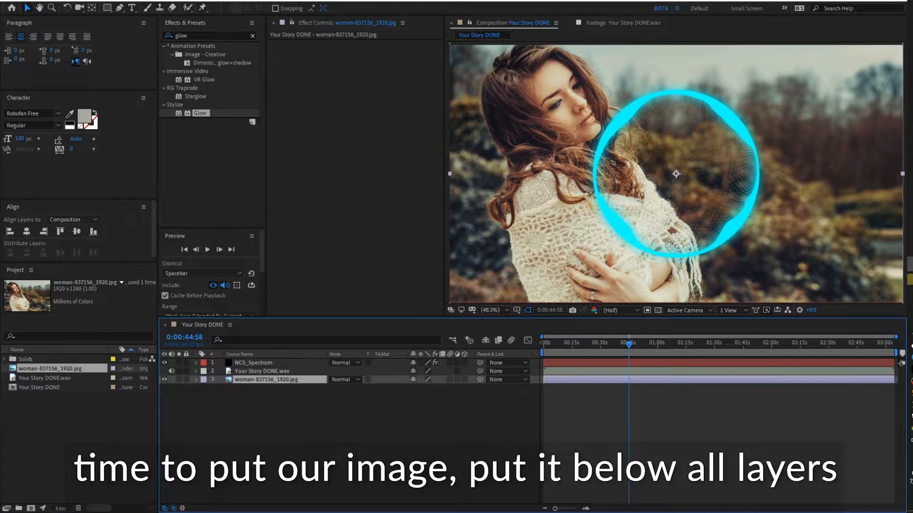
Step: Position the NCS_Spectrum layer at 1384, 456 beside the woman and scale it to 76%
{"action": "left_click", "coordinate": [253, 363]}
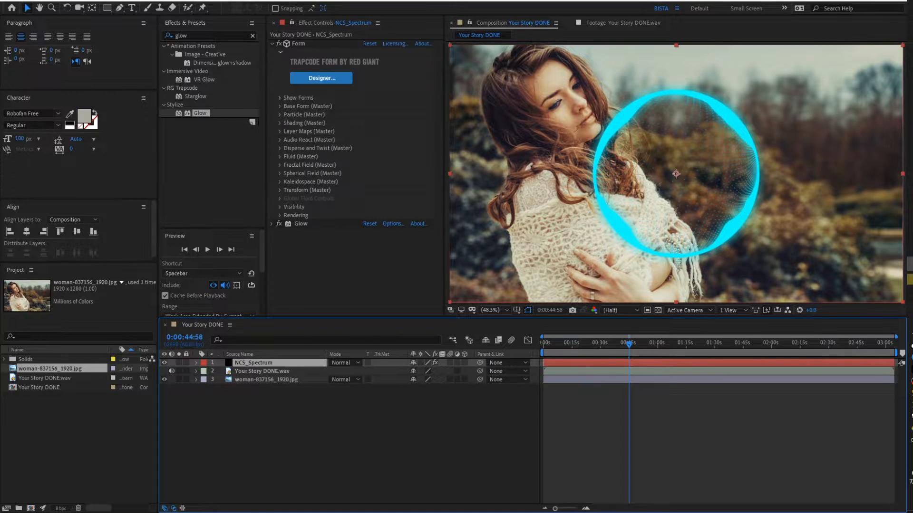
{"action": "key", "text": "p"}
{"action": "left_click_drag", "start_coordinate": [432, 371], "coordinate": [387, 371]}
{"action": "left_click_drag", "start_coordinate": [418, 370], "coordinate": [381, 371]}
{"action": "key", "text": "shift+s"}
Step: Preview the spectrum over the photo at 25% magnification, and fit the composition view again
{"action": "left_click", "coordinate": [495, 310]}
{"action": "left_click", "coordinate": [495, 387]}
{"action": "key", "text": "space"}
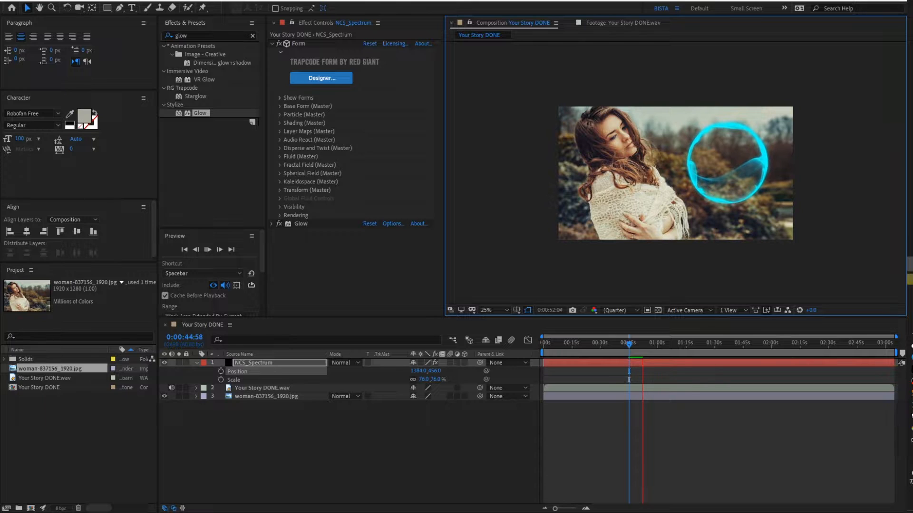
{"action": "key", "text": "space"}
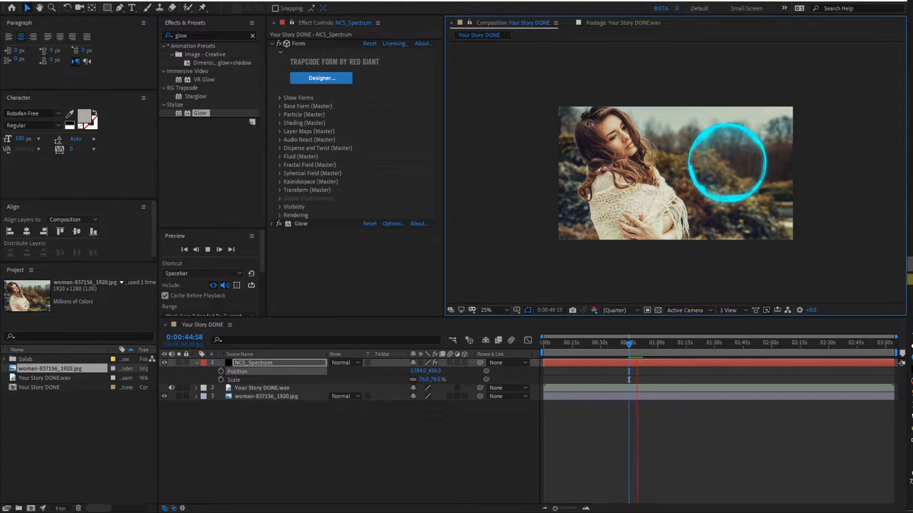
{"action": "key", "text": "space"}
{"action": "left_click", "coordinate": [493, 310]}
{"action": "left_click", "coordinate": [493, 320]}
{"action": "left_click", "coordinate": [456, 435]}
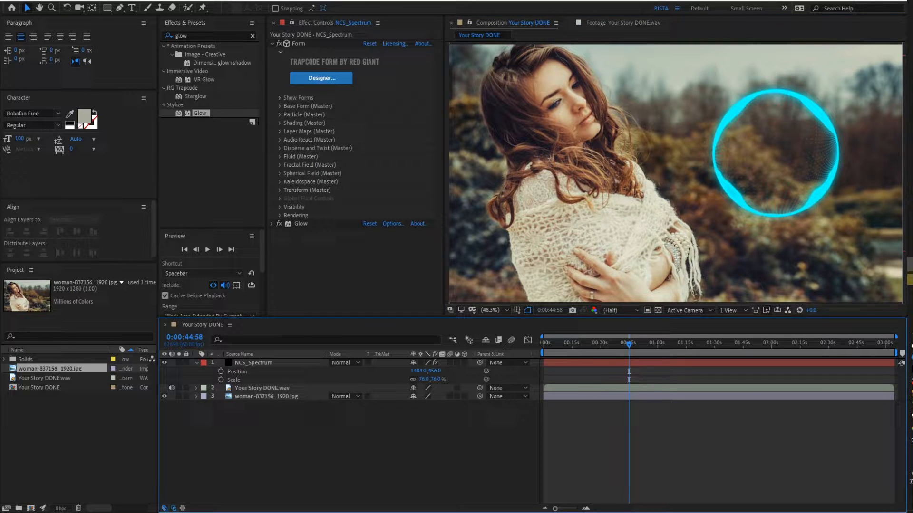
Step: Lower the opacity of the woman-837156_1920.jpg layer to 60%
{"action": "left_click", "coordinate": [266, 397]}
{"action": "key", "text": "t"}
{"action": "left_click_drag", "start_coordinate": [415, 405], "coordinate": [396, 405]}
{"action": "left_click", "coordinate": [405, 435]}
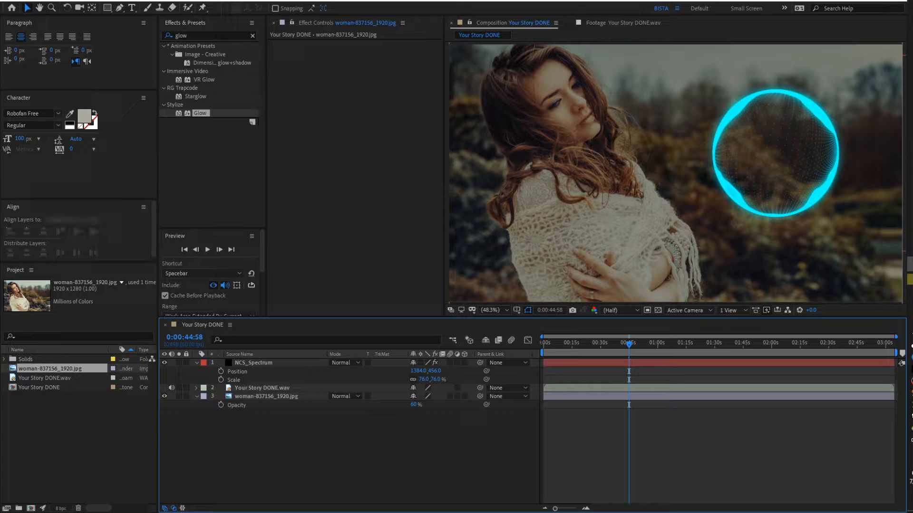
Step: Shift the spectrum to a horizontal position of about 1402.6 and set its vertical position to 540
{"action": "left_click_drag", "start_coordinate": [776, 153], "coordinate": [780, 168]}
{"action": "left_click", "coordinate": [435, 371]}
{"action": "type", "text": "540"}
{"action": "key", "text": "Return"}
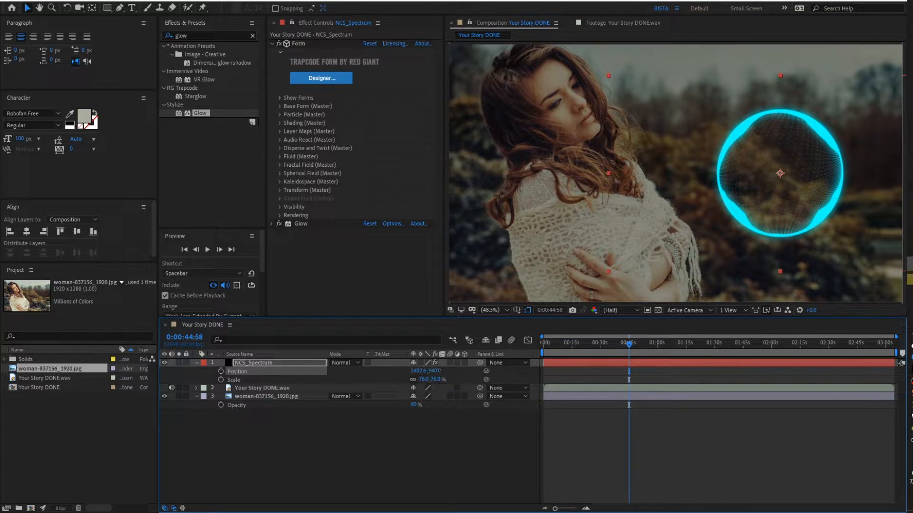
Step: Set the NCS_Spectrum layer's scale to 80%
{"action": "left_click", "coordinate": [435, 428]}
{"action": "left_click", "coordinate": [424, 380]}
{"action": "type", "text": "80"}
{"action": "key", "text": "Return"}
{"action": "left_click", "coordinate": [439, 425]}
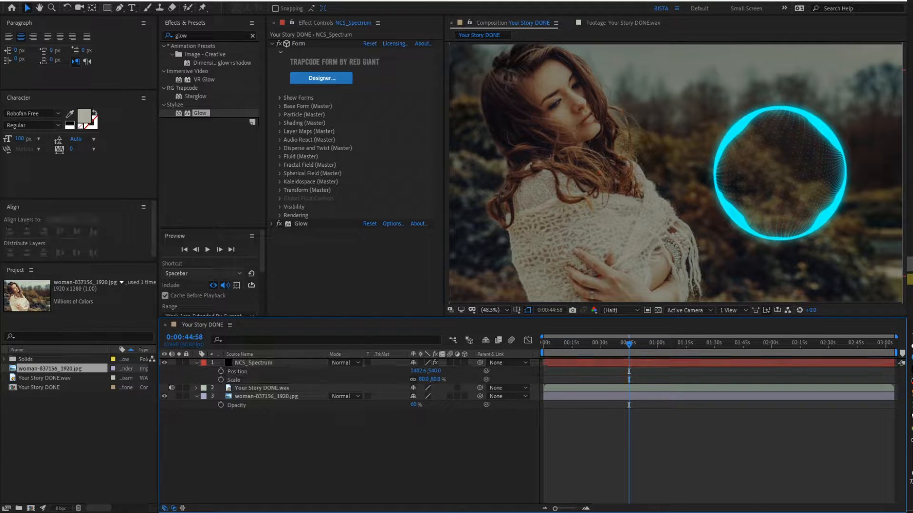
Step: Start a new text layer over the woman and set its font to Cafe Nero M54
{"action": "left_click", "coordinate": [132, 8]}
{"action": "left_click", "coordinate": [519, 130]}
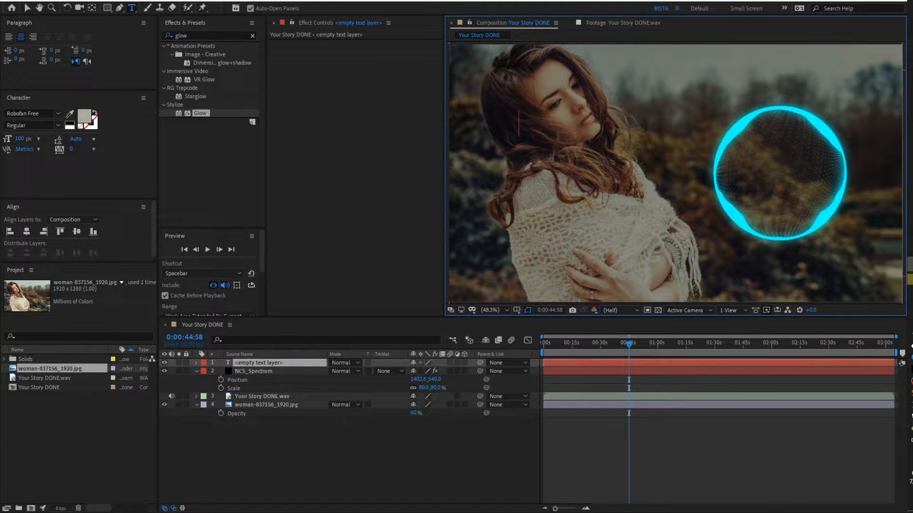
{"action": "left_click", "coordinate": [28, 113]}
{"action": "type", "text": "nero"}
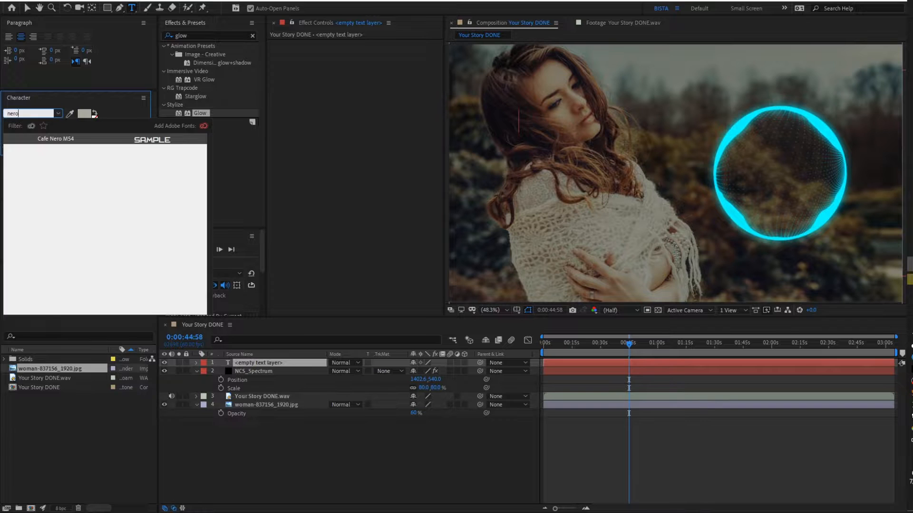
{"action": "key", "text": "Return"}
{"action": "type", "text": "n"}
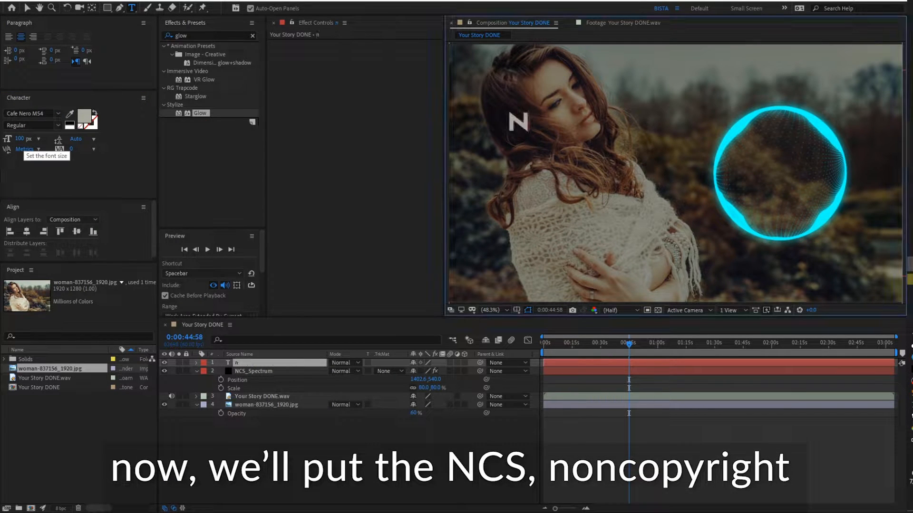
{"action": "key", "text": "BackSpace"}
Step: Set the font size to 250 px and enter the text "ncs" on the new layer
{"action": "left_click", "coordinate": [20, 138]}
{"action": "type", "text": "250"}
{"action": "key", "text": "Return"}
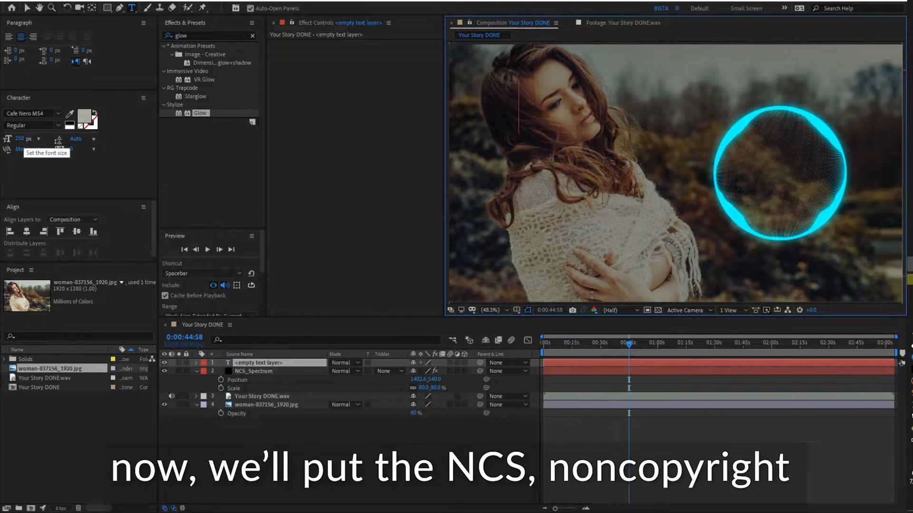
{"action": "type", "text": "ncs"}
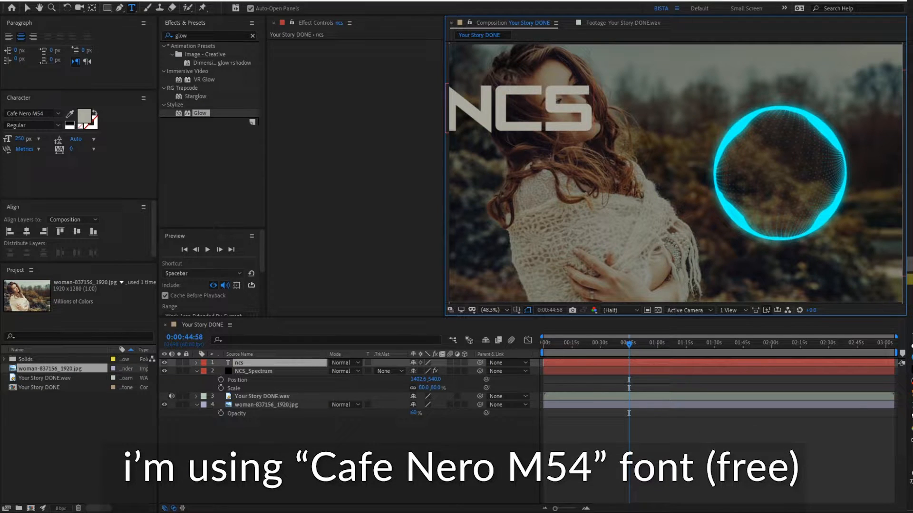
{"action": "key", "text": "Return"}
{"action": "type", "text": "nocop"}
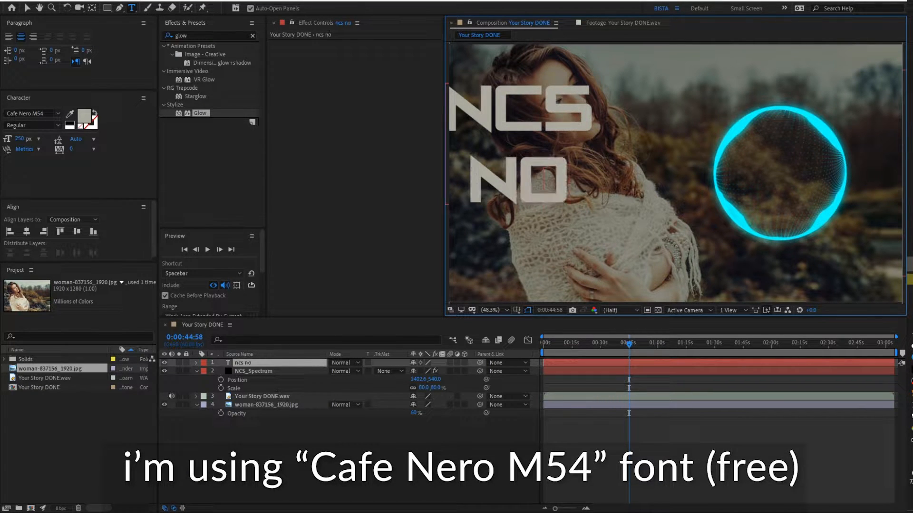
{"action": "key", "text": "BackSpace"}
{"action": "key", "text": "BackSpace"}
{"action": "key", "text": "BackSpace"}
{"action": "key", "text": "BackSpace"}
{"action": "key", "text": "BackSpace"}
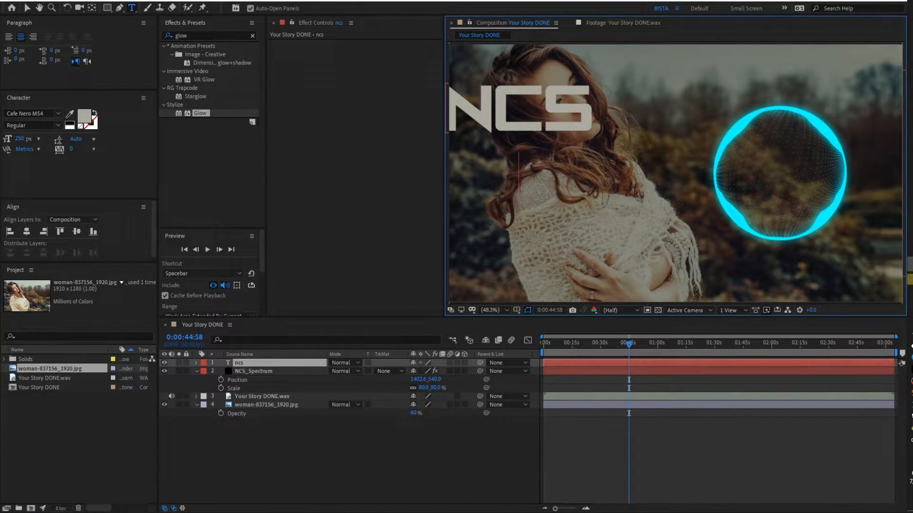
Step: Colour the ncs text white and position it over the woman's shoulder, level with the spectrum circle
{"action": "left_click", "coordinate": [28, 7]}
{"action": "left_click_drag", "start_coordinate": [523, 108], "coordinate": [596, 143]}
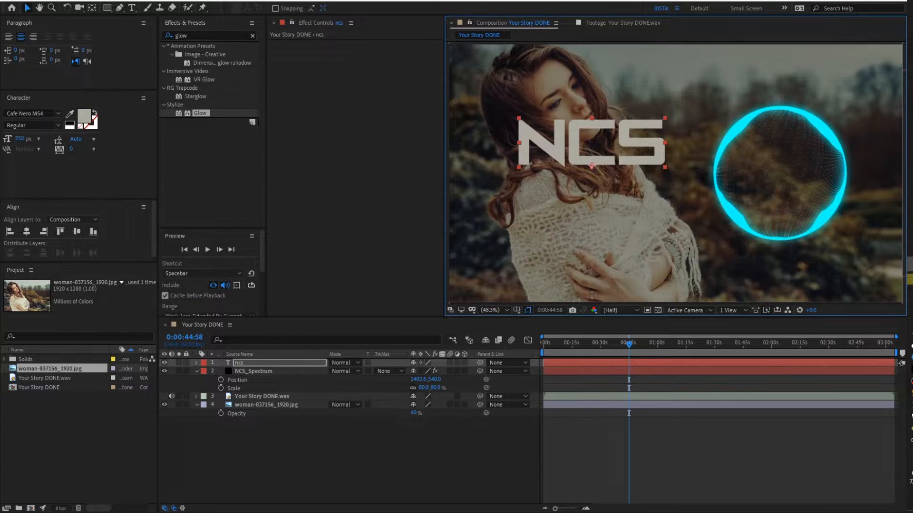
{"action": "left_click", "coordinate": [85, 115]}
{"action": "left_click_drag", "start_coordinate": [20, 45], "coordinate": [13, 3]}
{"action": "left_click", "coordinate": [226, 6]}
{"action": "left_click_drag", "start_coordinate": [576, 143], "coordinate": [570, 172]}
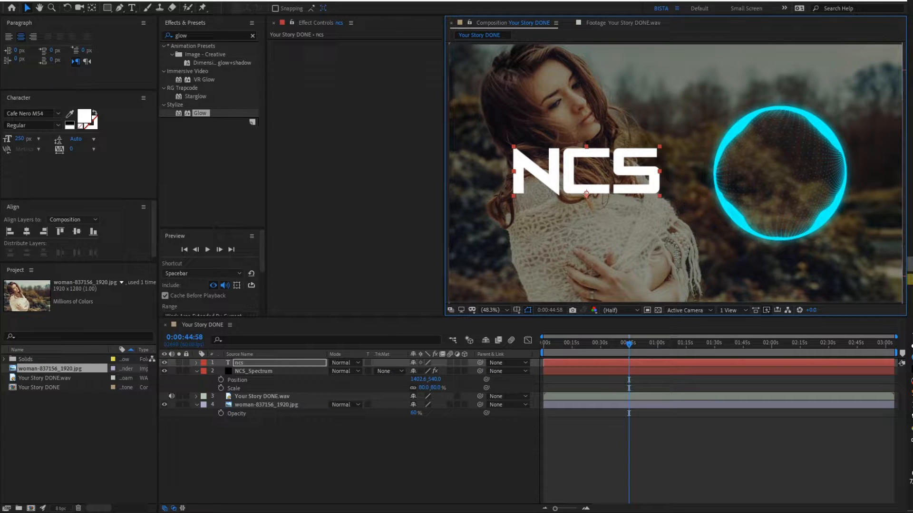
Step: Start a second text layer just below the NCS lettering with a font size of 100 px
{"action": "key", "text": "ctrl+t"}
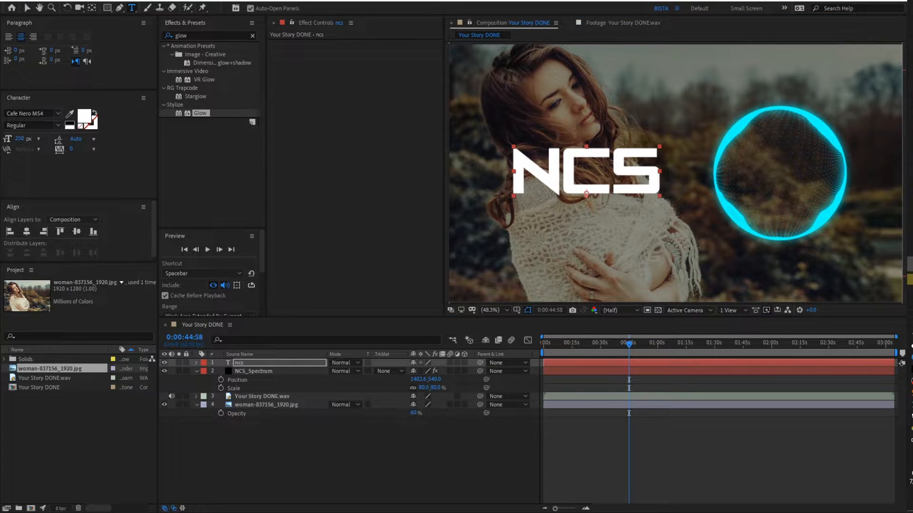
{"action": "left_click", "coordinate": [19, 139]}
{"action": "type", "text": "100"}
{"action": "key", "text": "Return"}
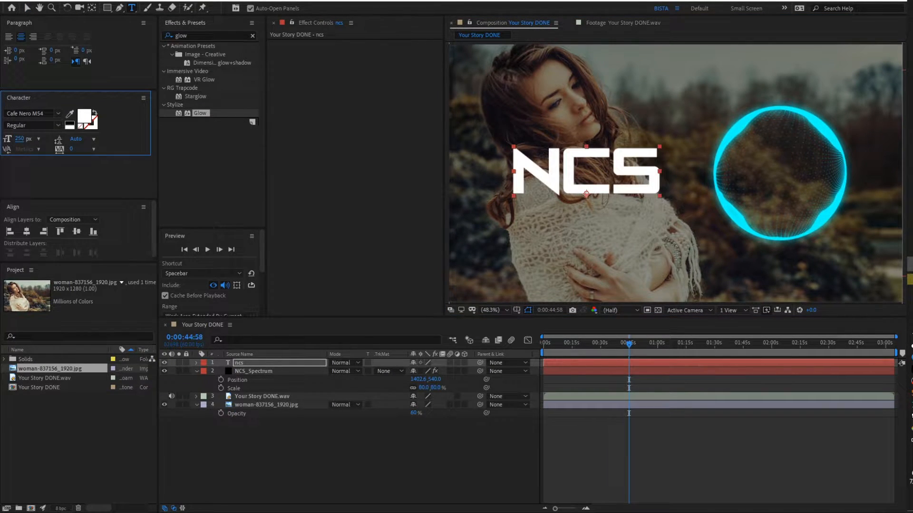
{"action": "left_click", "coordinate": [539, 181]}
{"action": "left_click", "coordinate": [19, 138]}
{"action": "type", "text": "100"}
{"action": "key", "text": "Return"}
Step: Enter "nocopyrightsounds" as the text of the second text layer
{"action": "type", "text": "nocopyrightsiunds"}
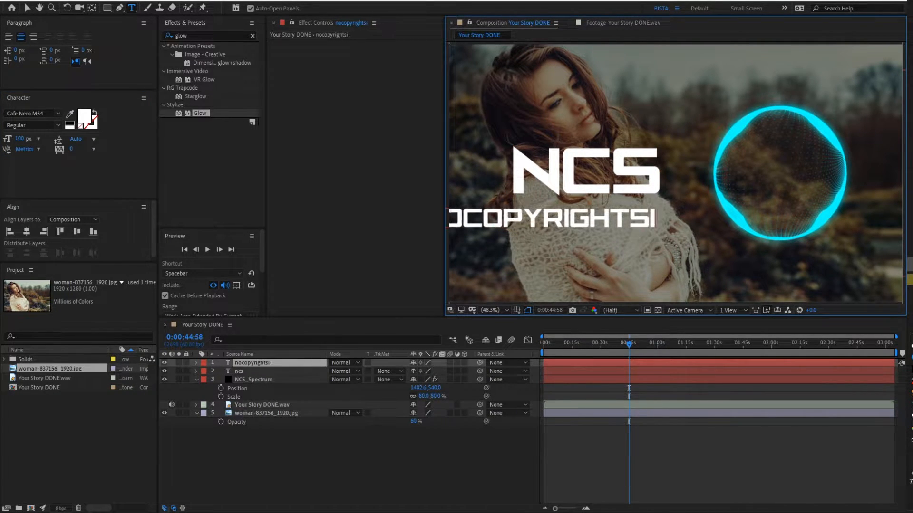
{"action": "key", "text": "BackSpace"}
{"action": "key", "text": "BackSpace"}
{"action": "key", "text": "BackSpace"}
{"action": "key", "text": "BackSpace"}
{"action": "key", "text": "BackSpace"}
{"action": "type", "text": "ounds"}
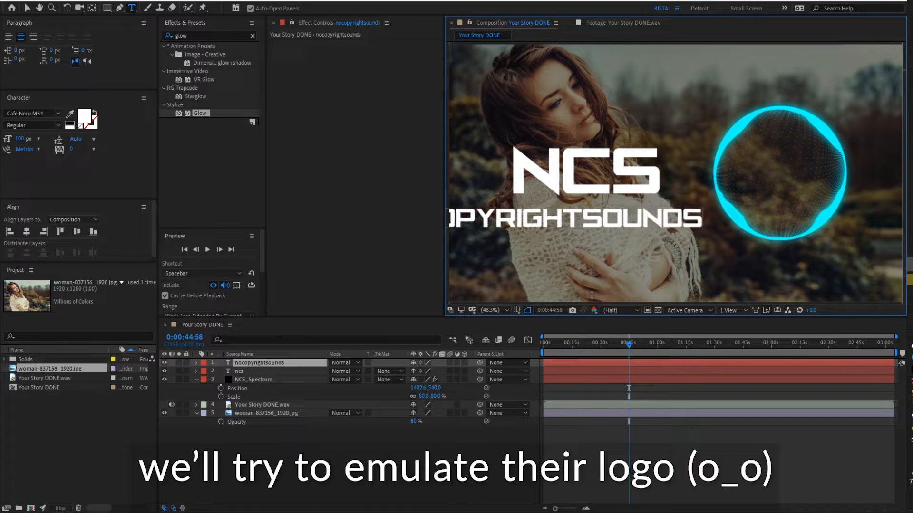
Step: Reduce the nocopyrightsounds text to 46 px, place it directly beneath NCS, and check it in the enlarged view
{"action": "left_click_drag", "start_coordinate": [20, 139], "coordinate": [0, 139]}
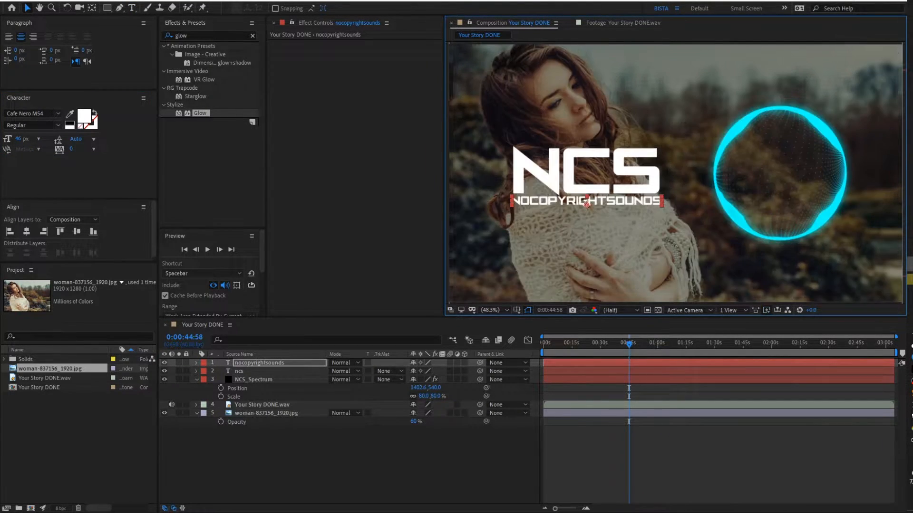
{"action": "key", "text": "grave"}
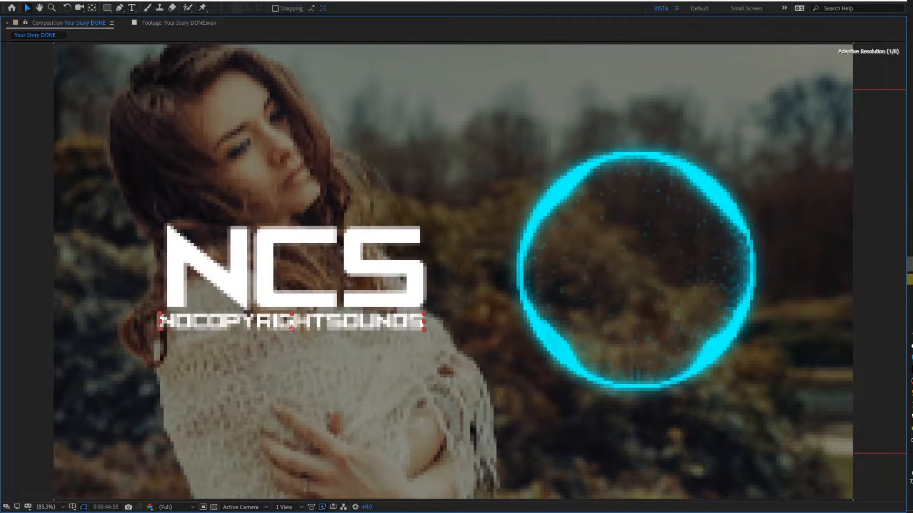
{"action": "key", "text": "grave"}
Step: Set the nocopyrightsounds font size to 40 px and check the logo in the enlarged composition view
{"action": "left_click", "coordinate": [19, 139]}
{"action": "key", "text": "Down"}
{"action": "key", "text": "Down"}
{"action": "key", "text": "Down"}
{"action": "key", "text": "Down"}
{"action": "key", "text": "Down"}
{"action": "key", "text": "Down"}
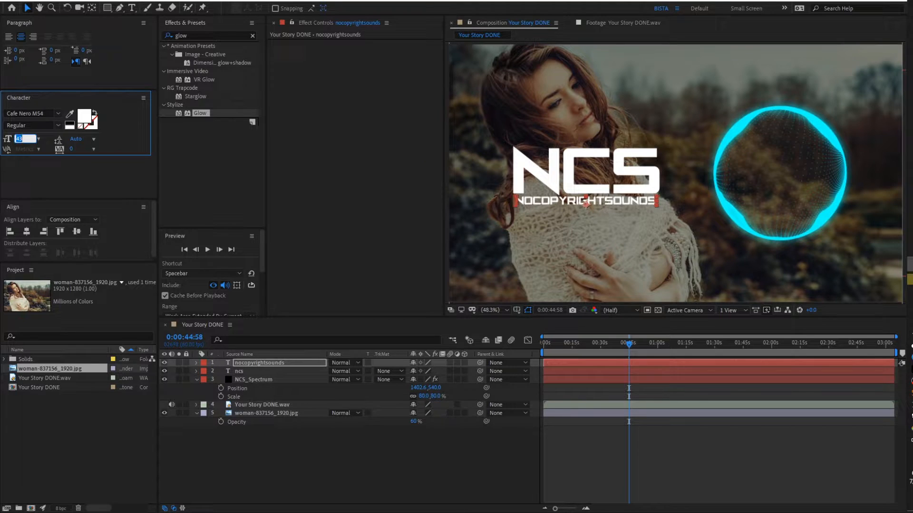
{"action": "key", "text": "Return"}
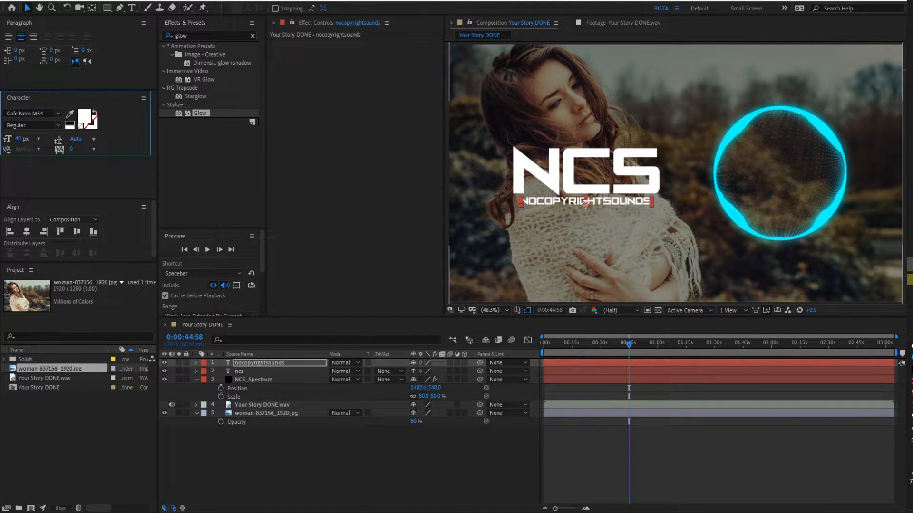
{"action": "left_click", "coordinate": [590, 259]}
{"action": "key", "text": "grave"}
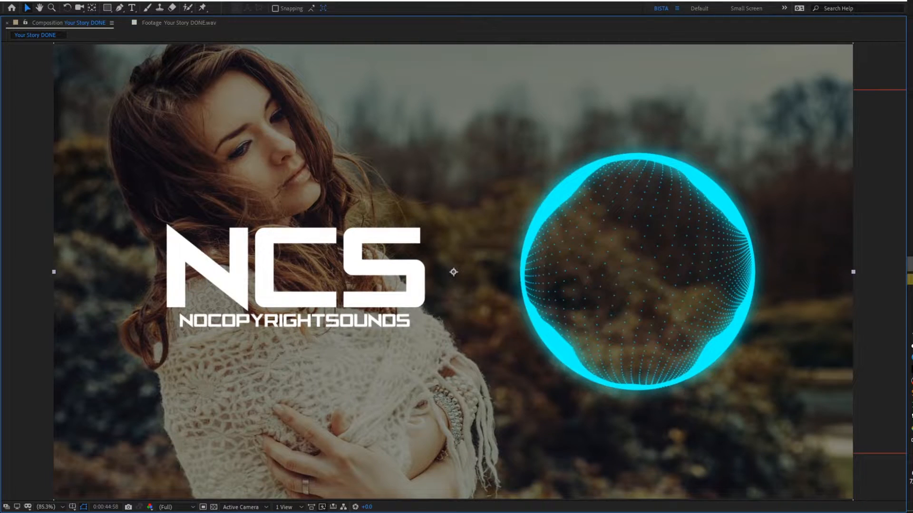
{"action": "key", "text": "grave"}
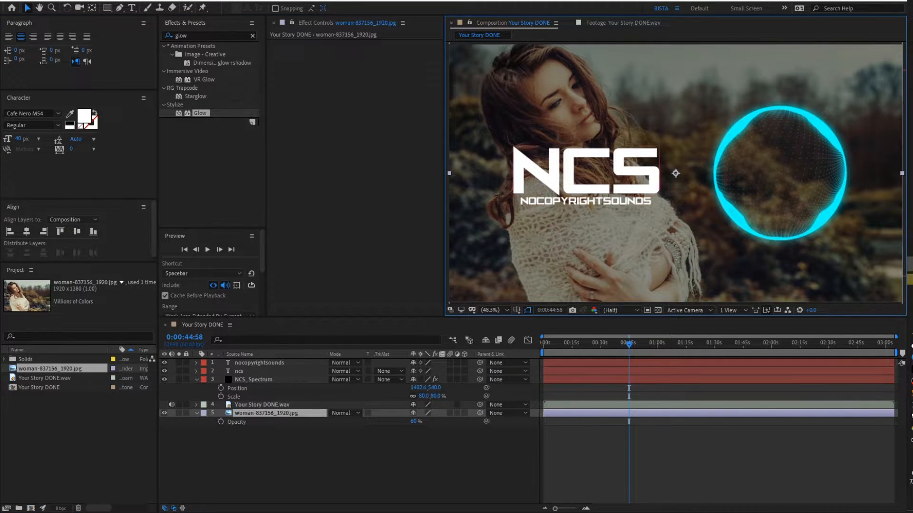
Step: Move the nocopyrightsounds text slightly downward beneath the NCS lettering, checking the spacing in the enlarged view
{"action": "left_click", "coordinate": [586, 203]}
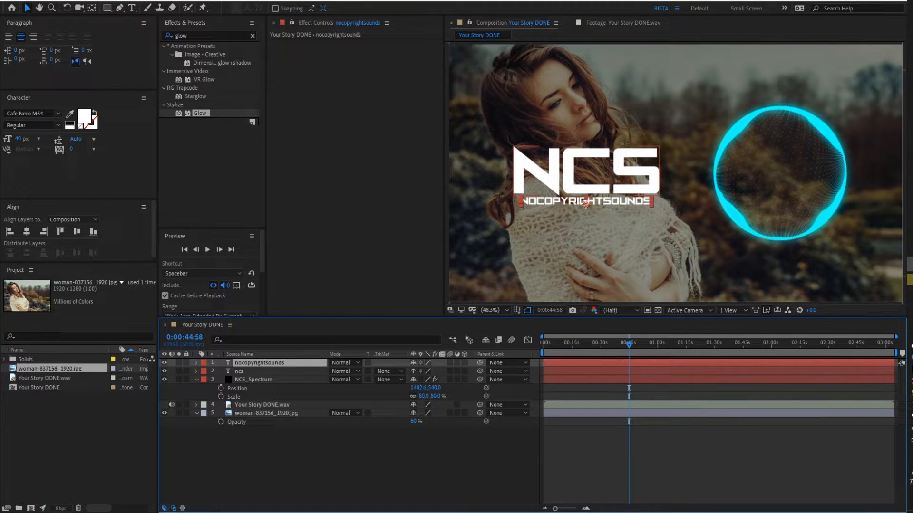
{"action": "key", "text": "grave"}
{"action": "key", "text": "grave"}
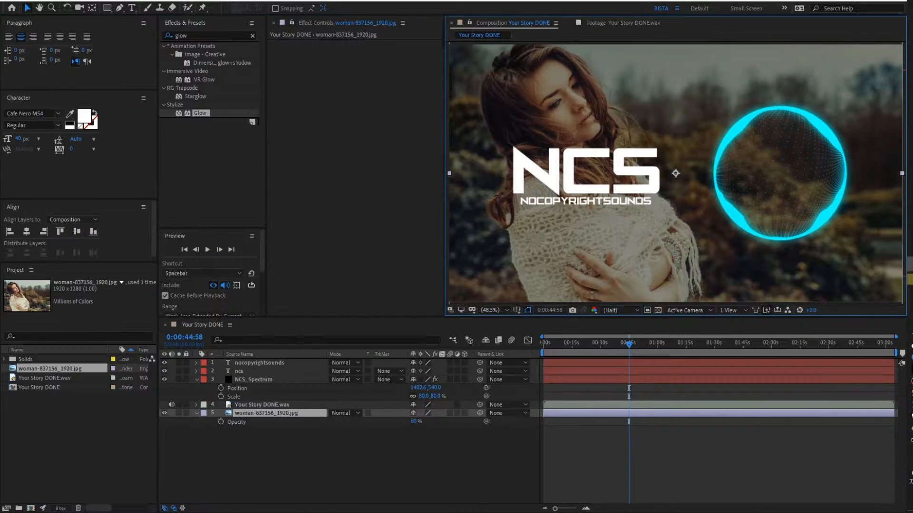
{"action": "left_click", "coordinate": [585, 204]}
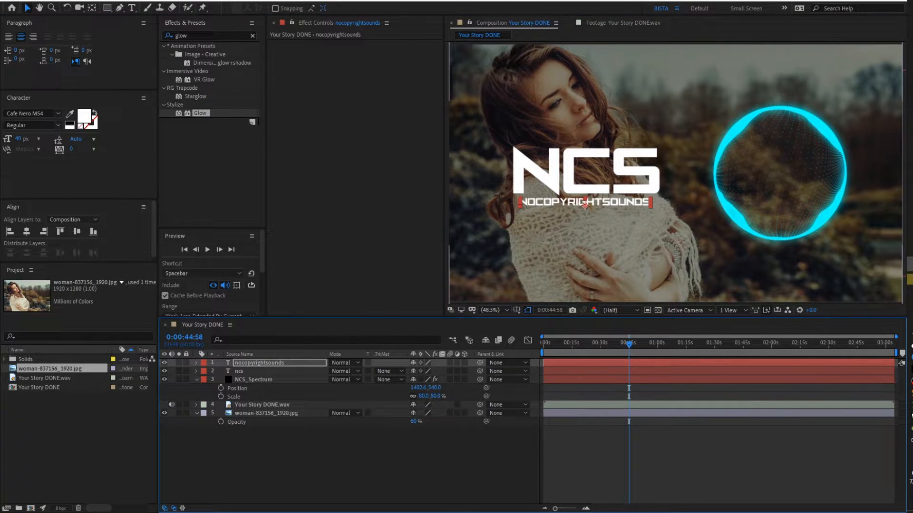
Step: Try to draw a rectangle around the nocopyrightsounds text with that layer selected
{"action": "key", "text": "q"}
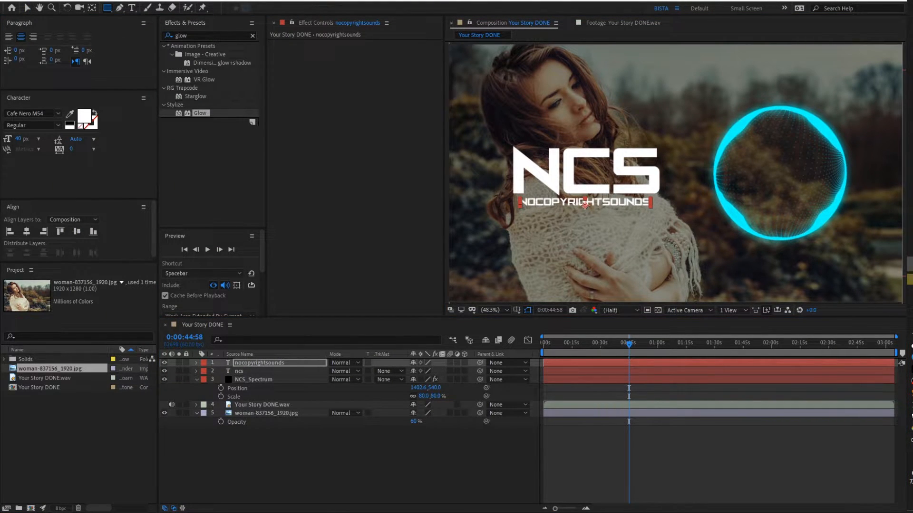
{"action": "key", "text": "grave"}
{"action": "left_click_drag", "start_coordinate": [165, 314], "coordinate": [421, 339]}
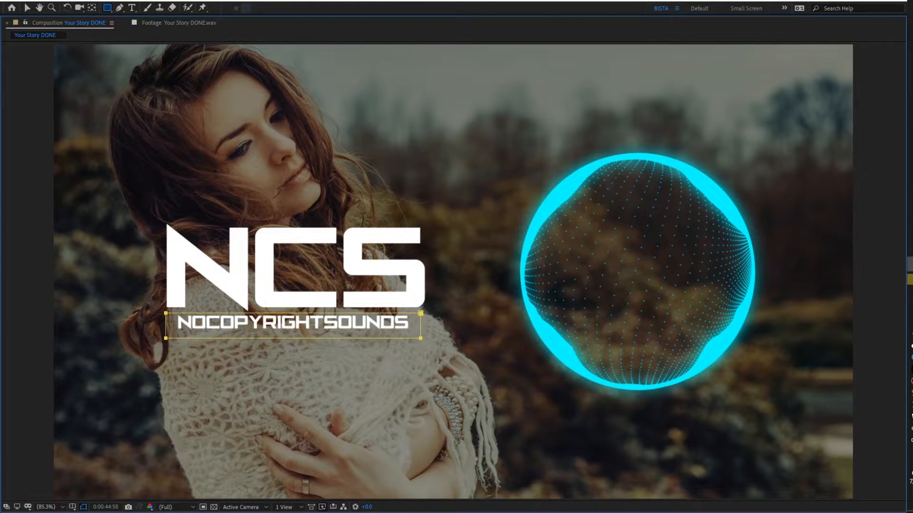
{"action": "key", "text": "grave"}
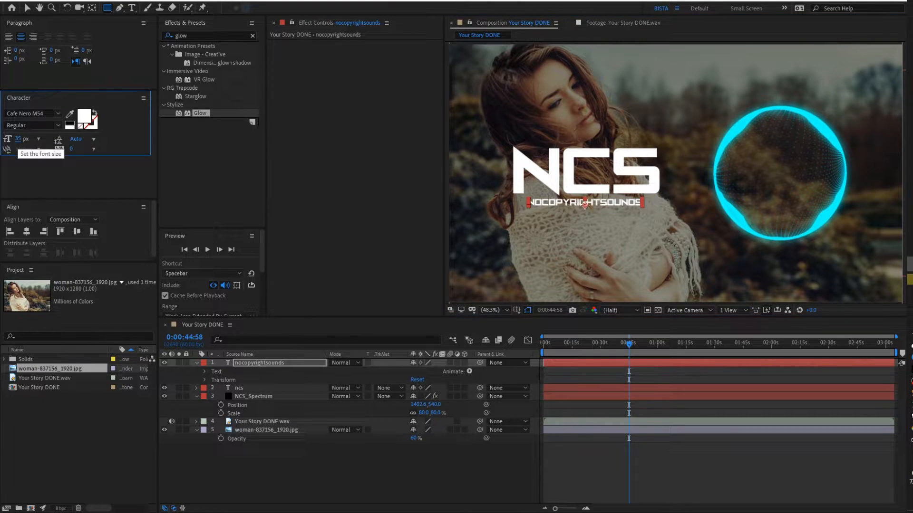
Step: With no layer selected, set the shape fill to white and draw a rectangle under NCS, about as wide as the lettering
{"action": "left_click", "coordinate": [69, 428]}
{"action": "left_click", "coordinate": [266, 470]}
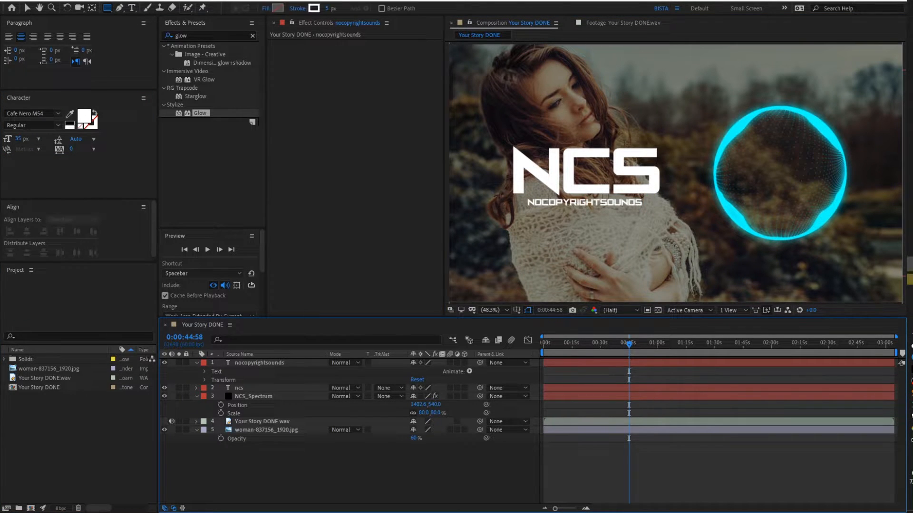
{"action": "left_click", "coordinate": [278, 8]}
{"action": "left_click_drag", "start_coordinate": [57, 71], "coordinate": [13, 5]}
{"action": "key", "text": "Return"}
{"action": "left_click_drag", "start_coordinate": [512, 197], "coordinate": [658, 212]}
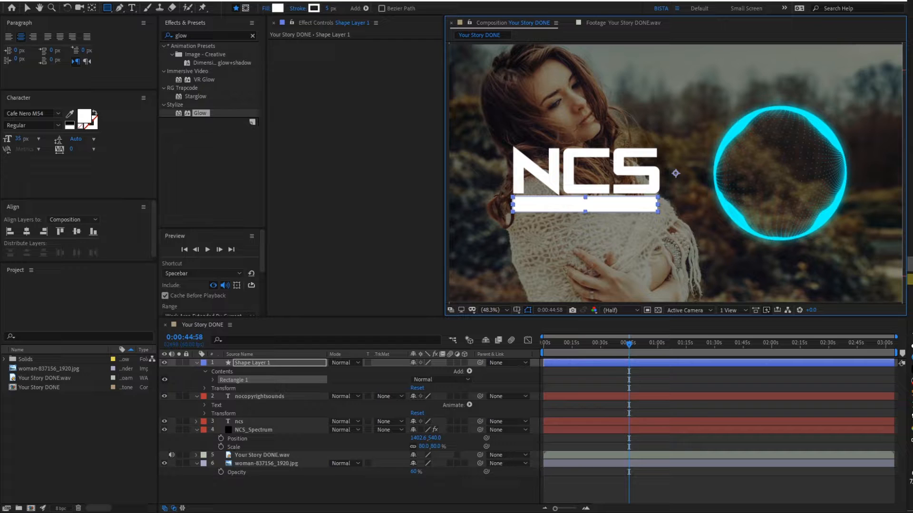
Step: Colour the nocopyrightsounds text black and move its layer above Shape Layer 1
{"action": "left_click", "coordinate": [259, 396]}
{"action": "left_click", "coordinate": [85, 116]}
{"action": "left_click_drag", "start_coordinate": [81, 114], "coordinate": [79, 130]}
{"action": "left_click", "coordinate": [226, 7]}
{"action": "left_click_drag", "start_coordinate": [259, 397], "coordinate": [259, 360]}
Step: Reduce the height of the white rectangle in Shape Layer 1 to make a narrower bar
{"action": "left_click", "coordinate": [253, 388]}
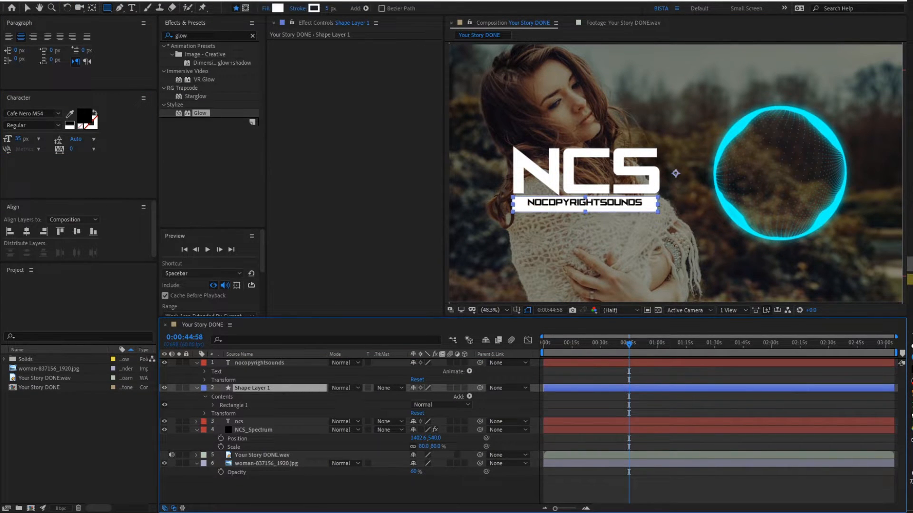
{"action": "key", "text": "grave"}
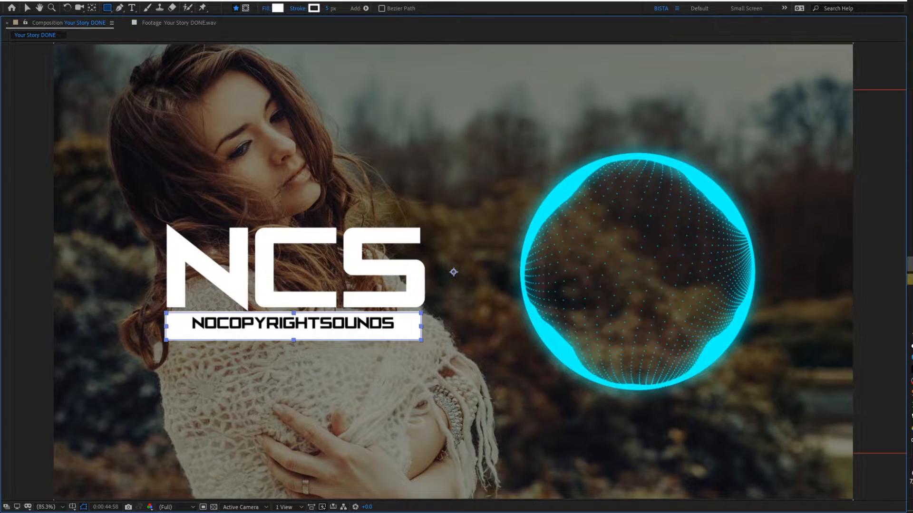
{"action": "key", "text": "v"}
{"action": "left_click_drag", "start_coordinate": [293, 341], "coordinate": [294, 340]}
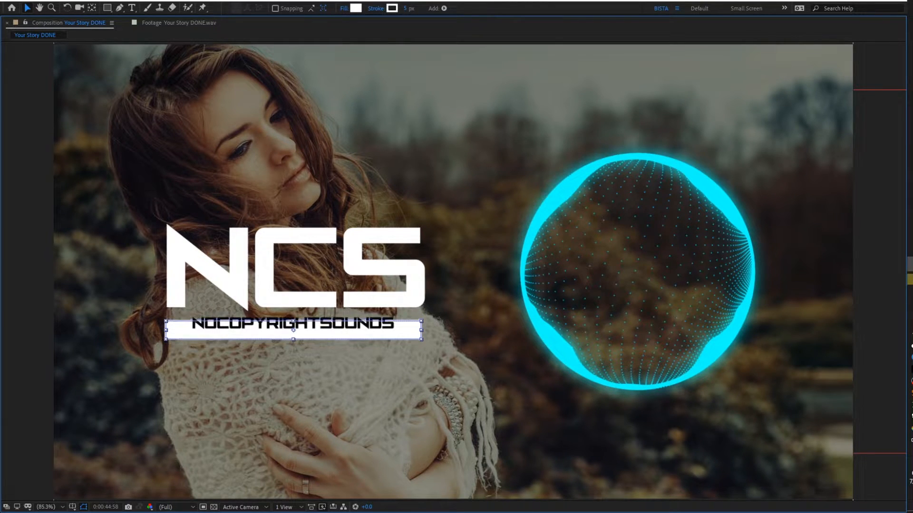
Step: Nudge the white bar upward until it sits evenly behind the nocopyrightsounds text
{"action": "key", "text": "Up"}
{"action": "key", "text": "Up"}
{"action": "key", "text": "Up"}
{"action": "key", "text": "Up"}
{"action": "key", "text": "Up"}
{"action": "key", "text": "Up"}
{"action": "key", "text": "Up"}
{"action": "key", "text": "Up"}
{"action": "key", "text": "Up"}
{"action": "key", "text": "Up"}
{"action": "key", "text": "Up"}
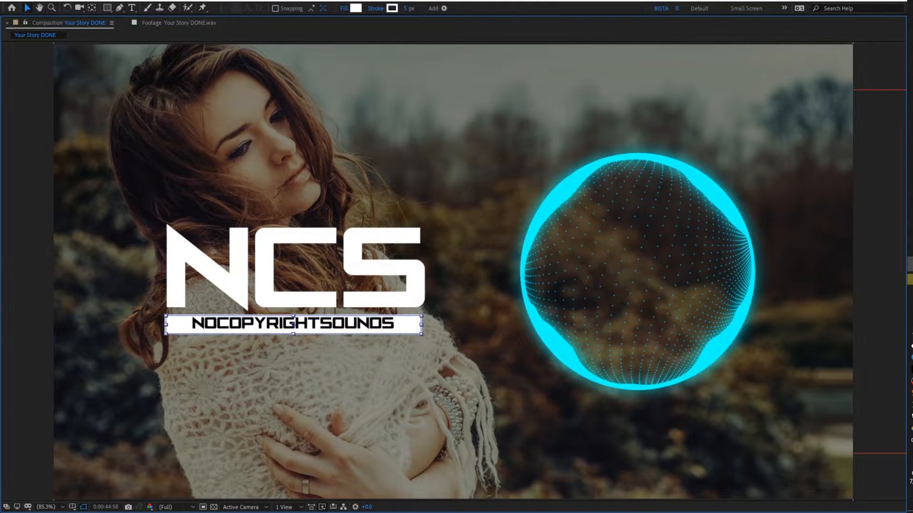
{"action": "left_click", "coordinate": [453, 272]}
{"action": "key", "text": "grave"}
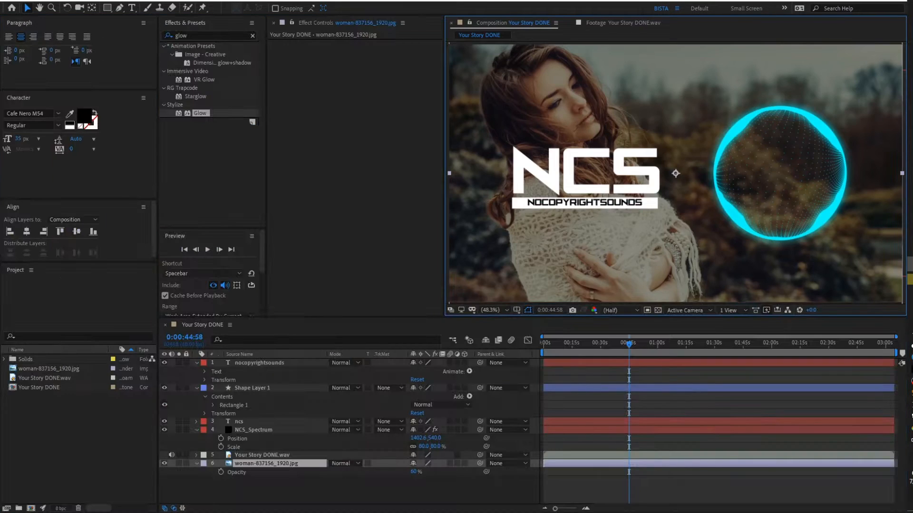
Step: Draw a white rectangle joining the N of NCS to the bar beneath it, and preview the composition
{"action": "key", "text": "q"}
{"action": "key", "text": "grave"}
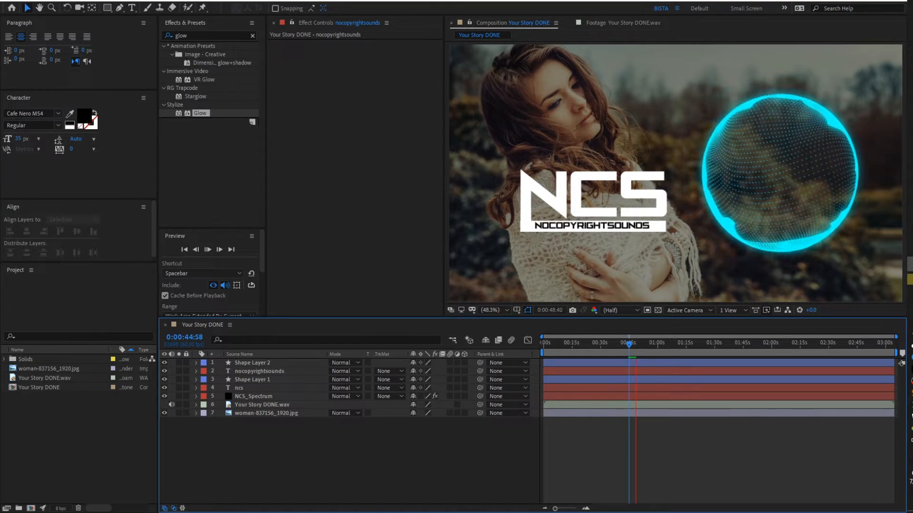
{"action": "key", "text": "space"}
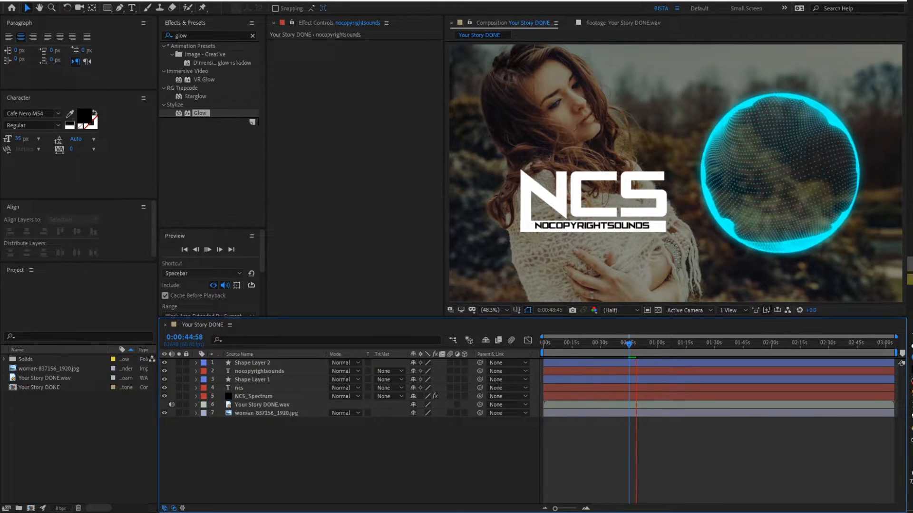